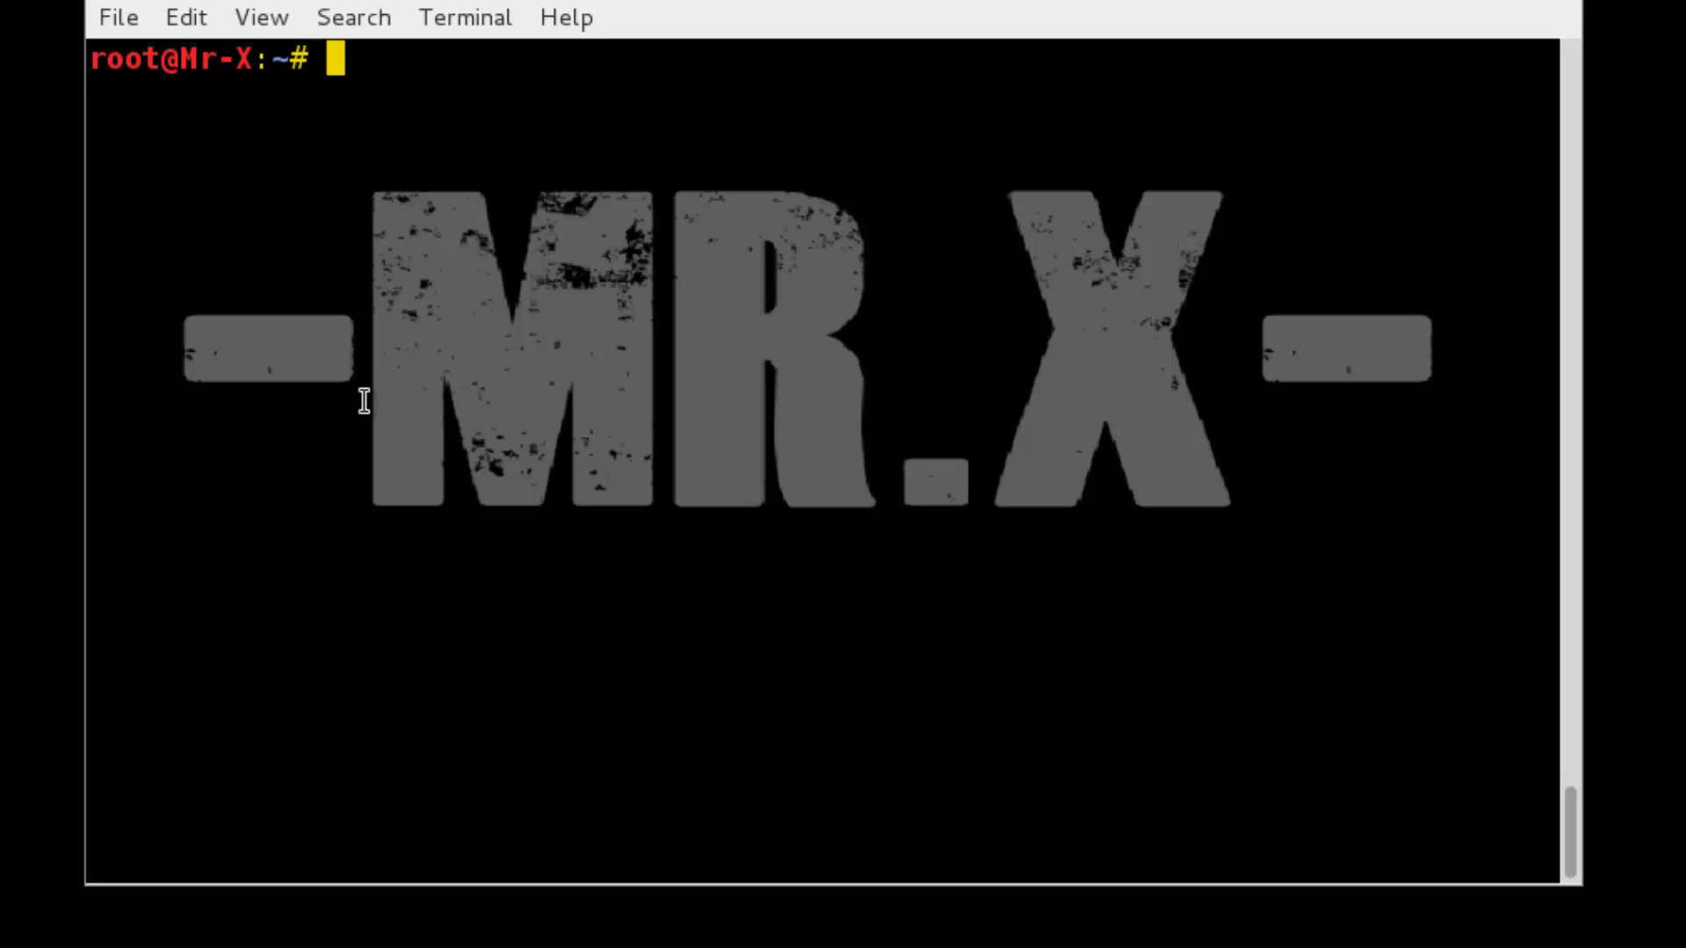
pyautogui.write('apt-get u')
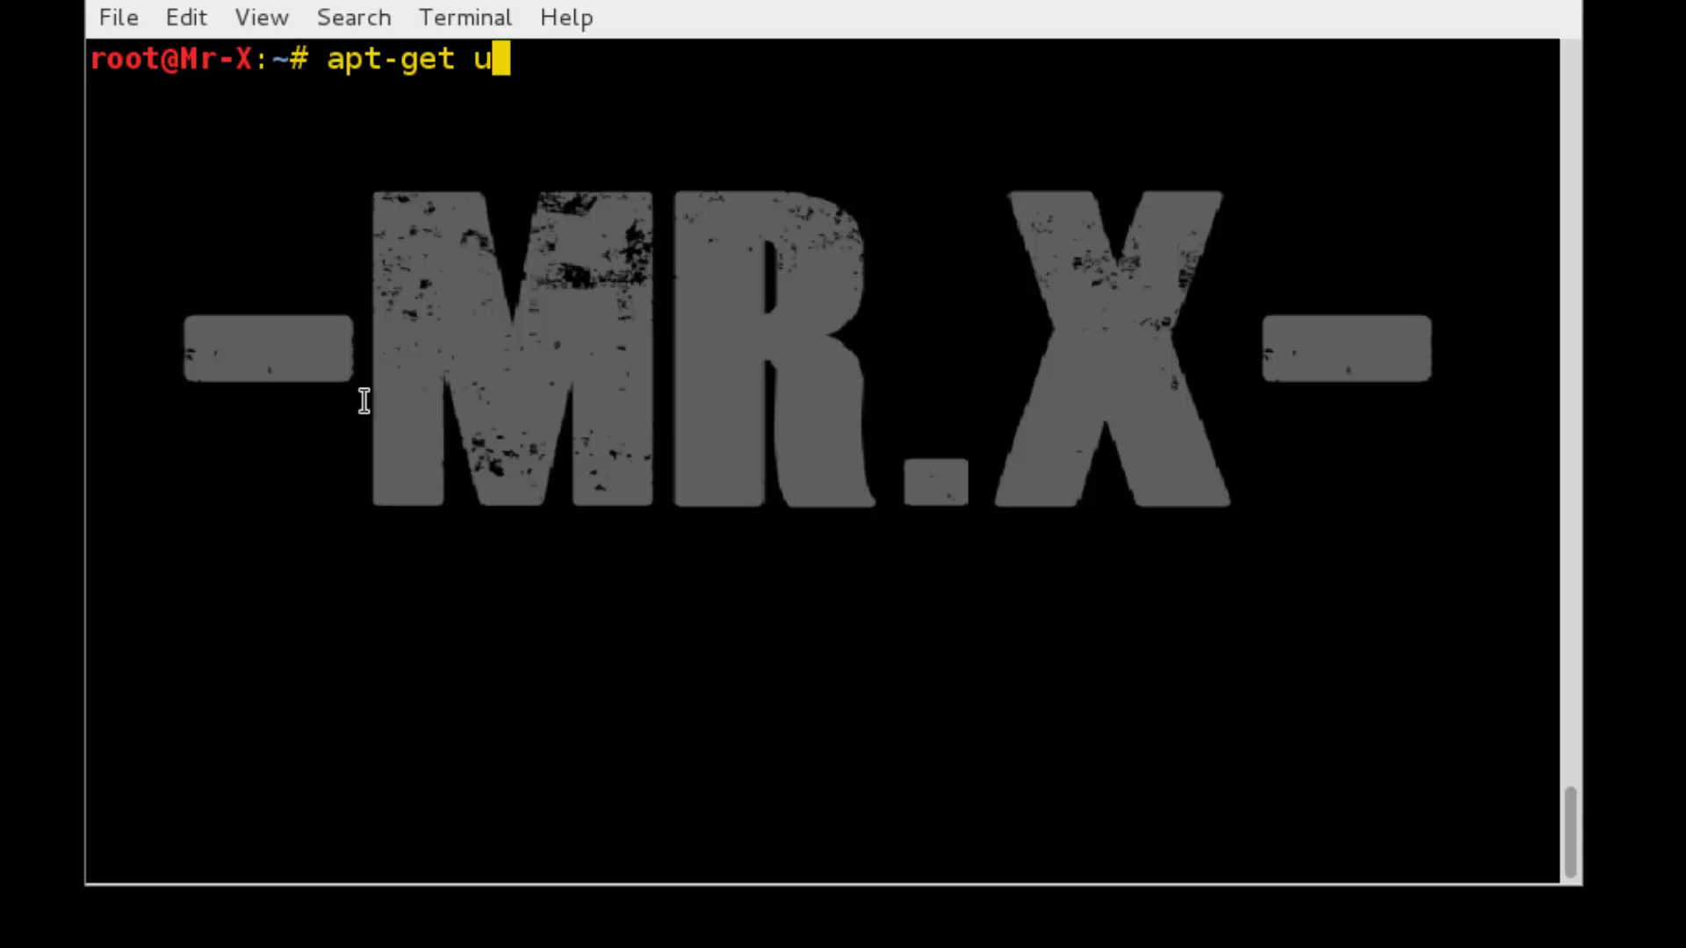
pyautogui.write('pdate')
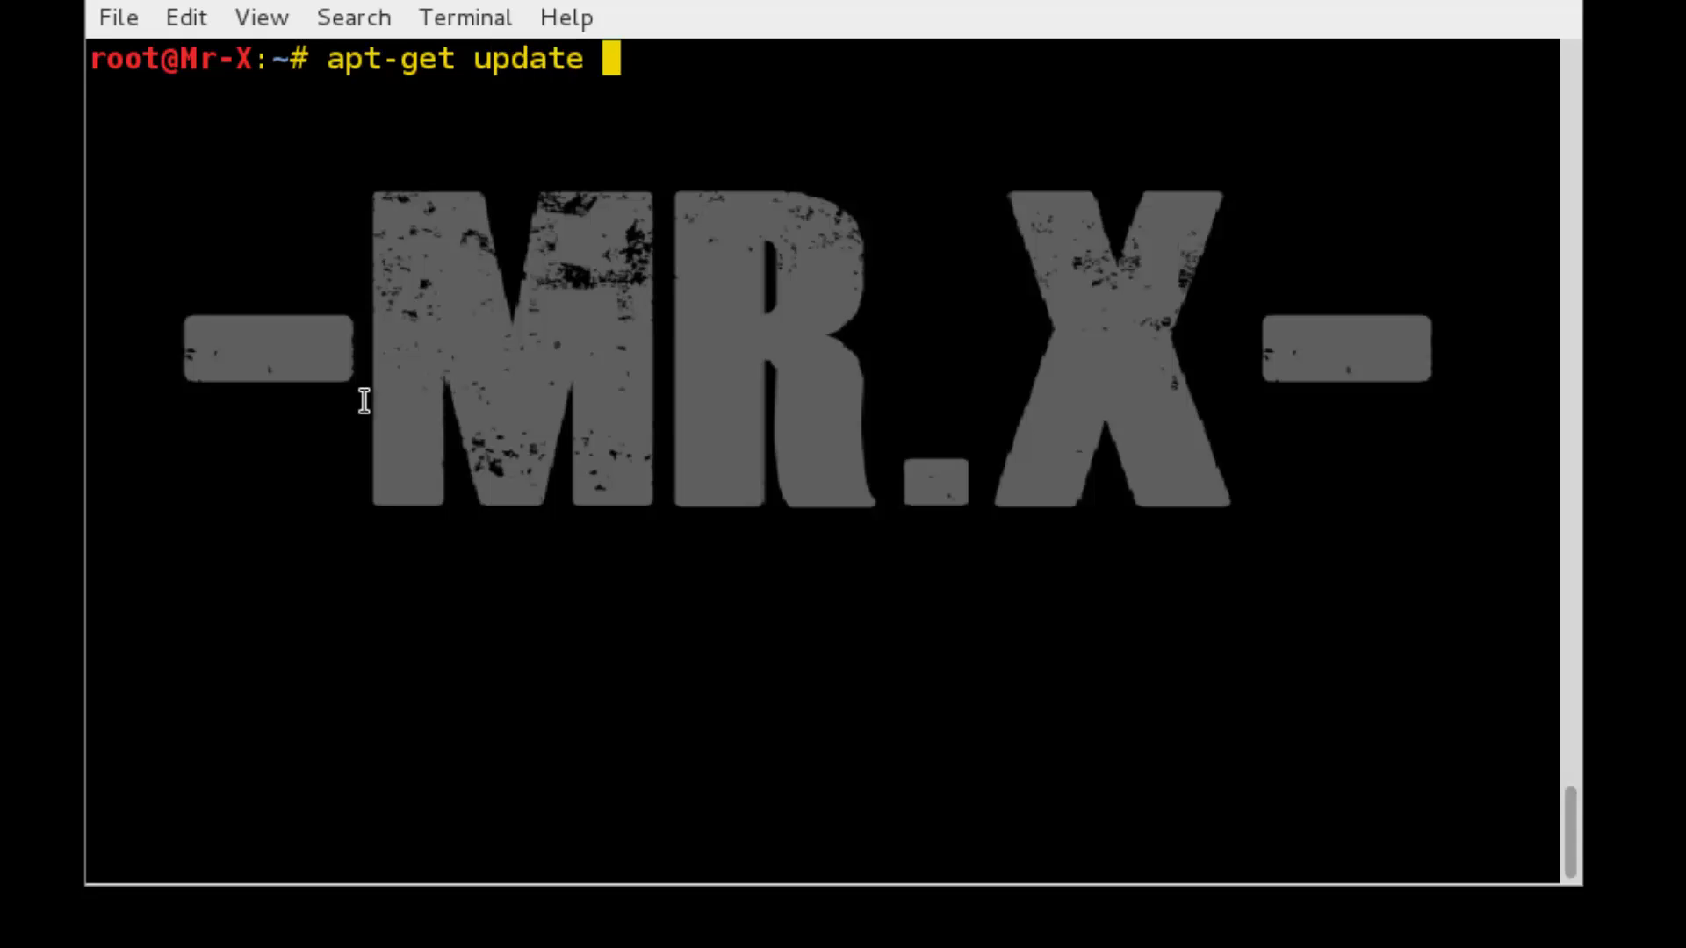
pyautogui.press('BackSpace')
pyautogui.press('BackSpace')
pyautogui.press('BackSpace')
pyautogui.press('BackSpace')
pyautogui.press('BackSpace')
pyautogui.press('BackSpace')
pyautogui.press('BackSpace')
pyautogui.press('BackSpace')
pyautogui.press('BackSpace')
pyautogui.press('BackSpace')
pyautogui.press('BackSpace')
pyautogui.press('BackSpace')
pyautogui.press('BackSpace')
pyautogui.press('BackSpace')
pyautogui.press('BackSpace')
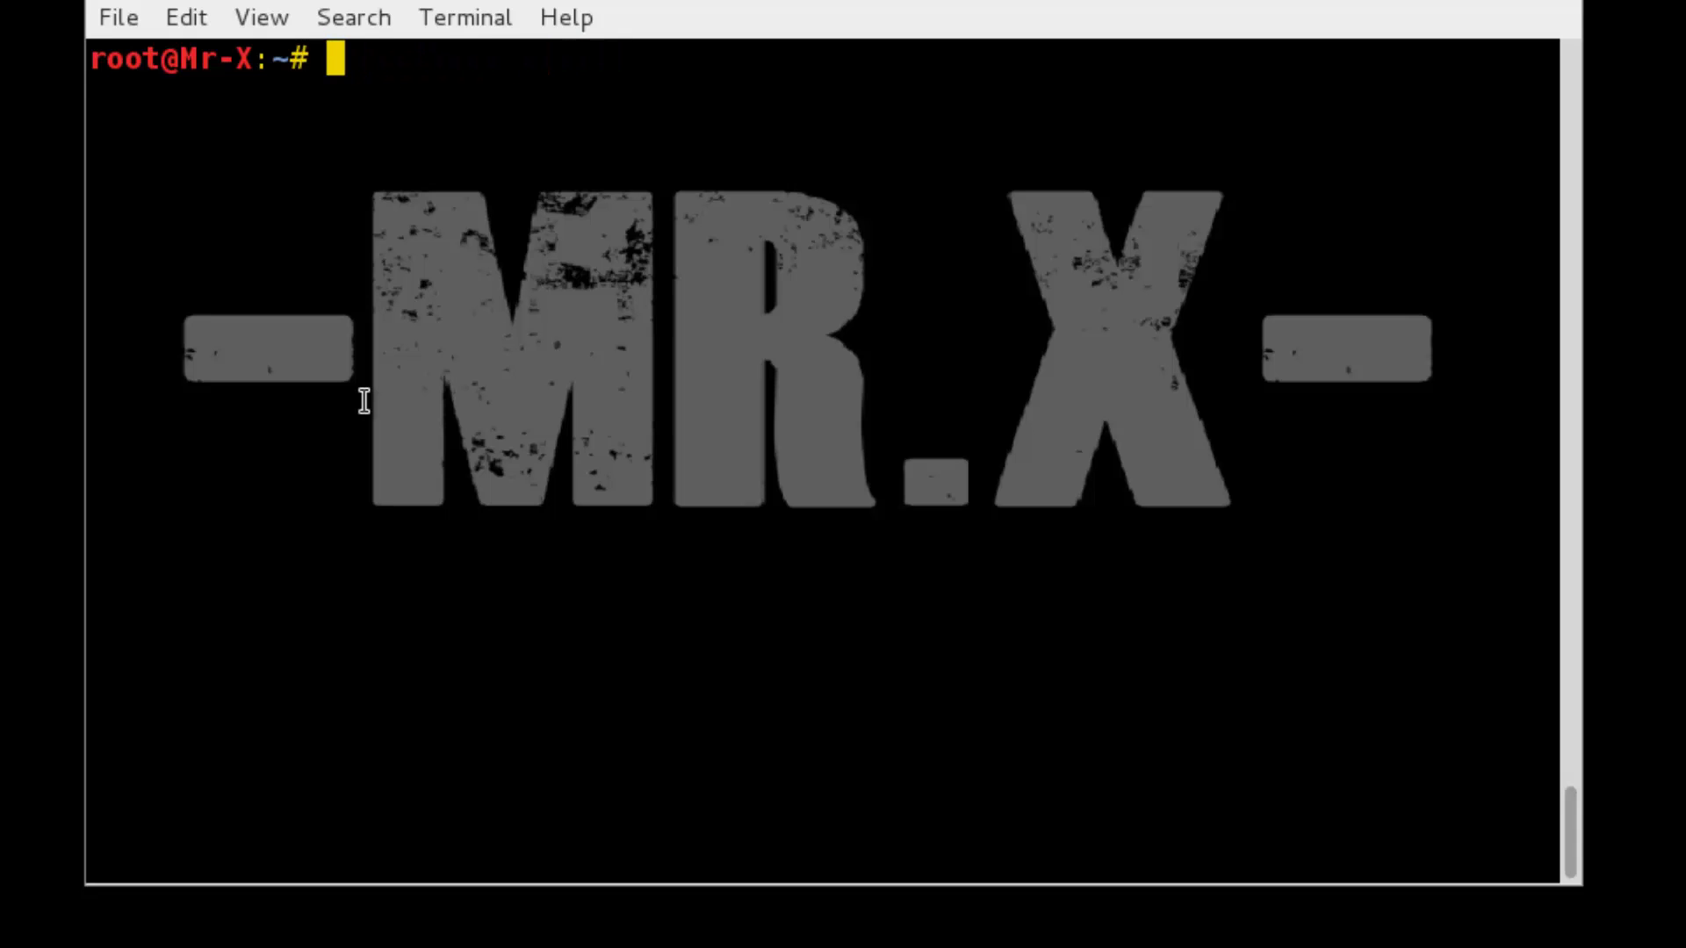
pyautogui.write('apt-get ')
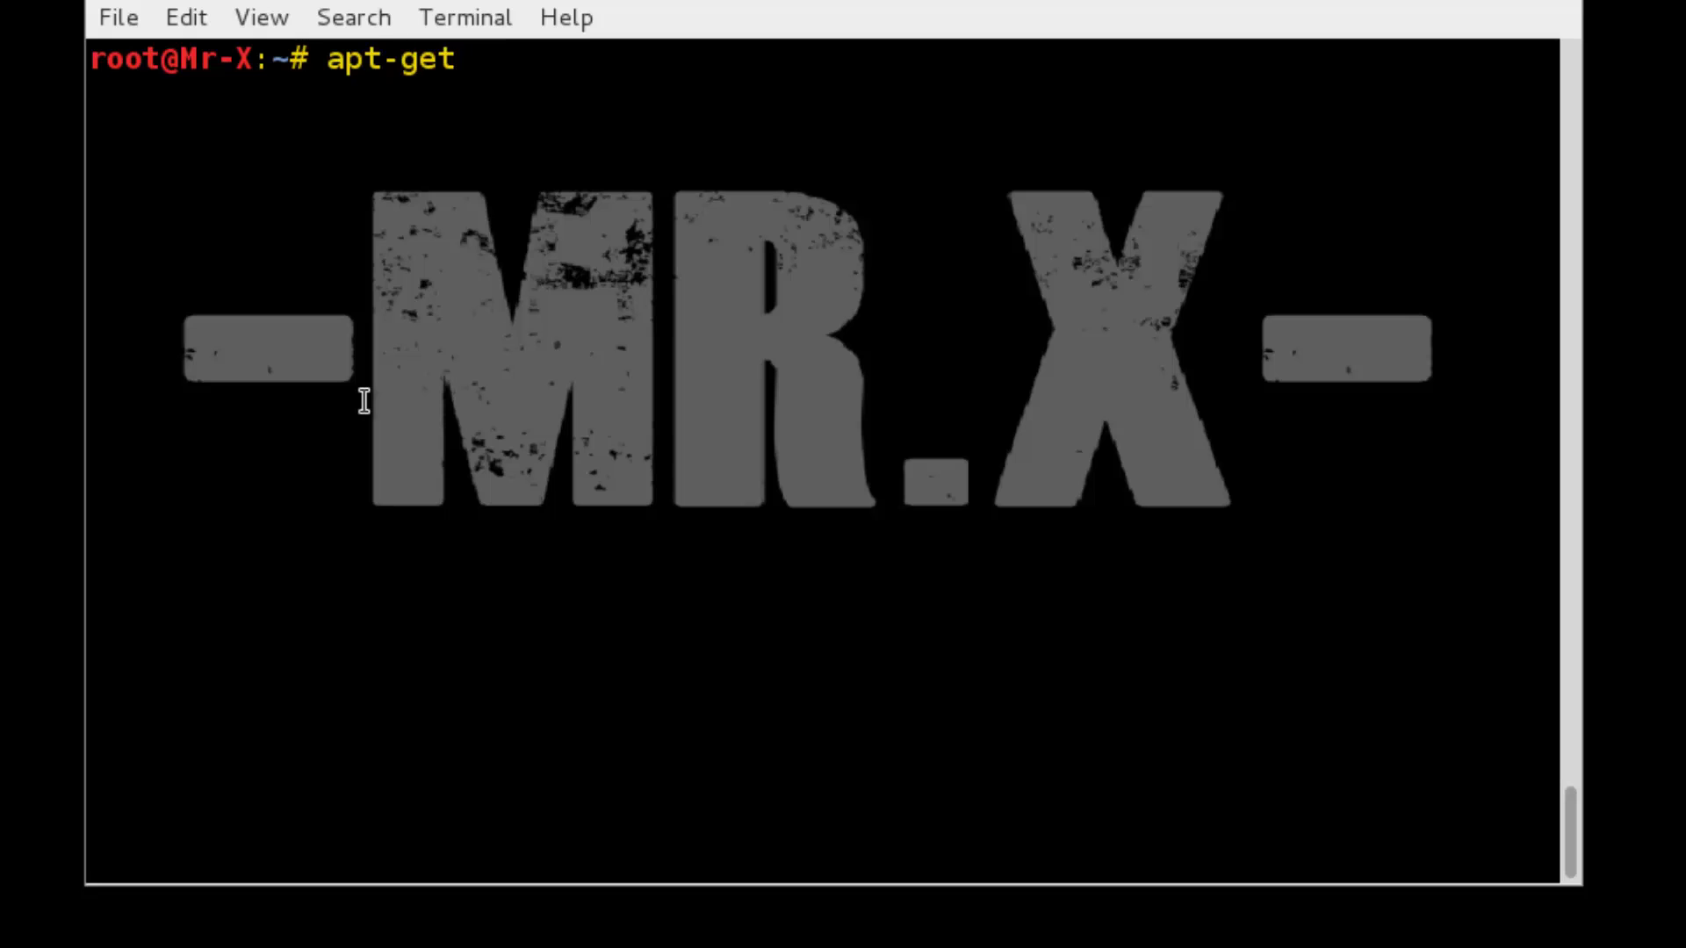
pyautogui.write('upgrade')
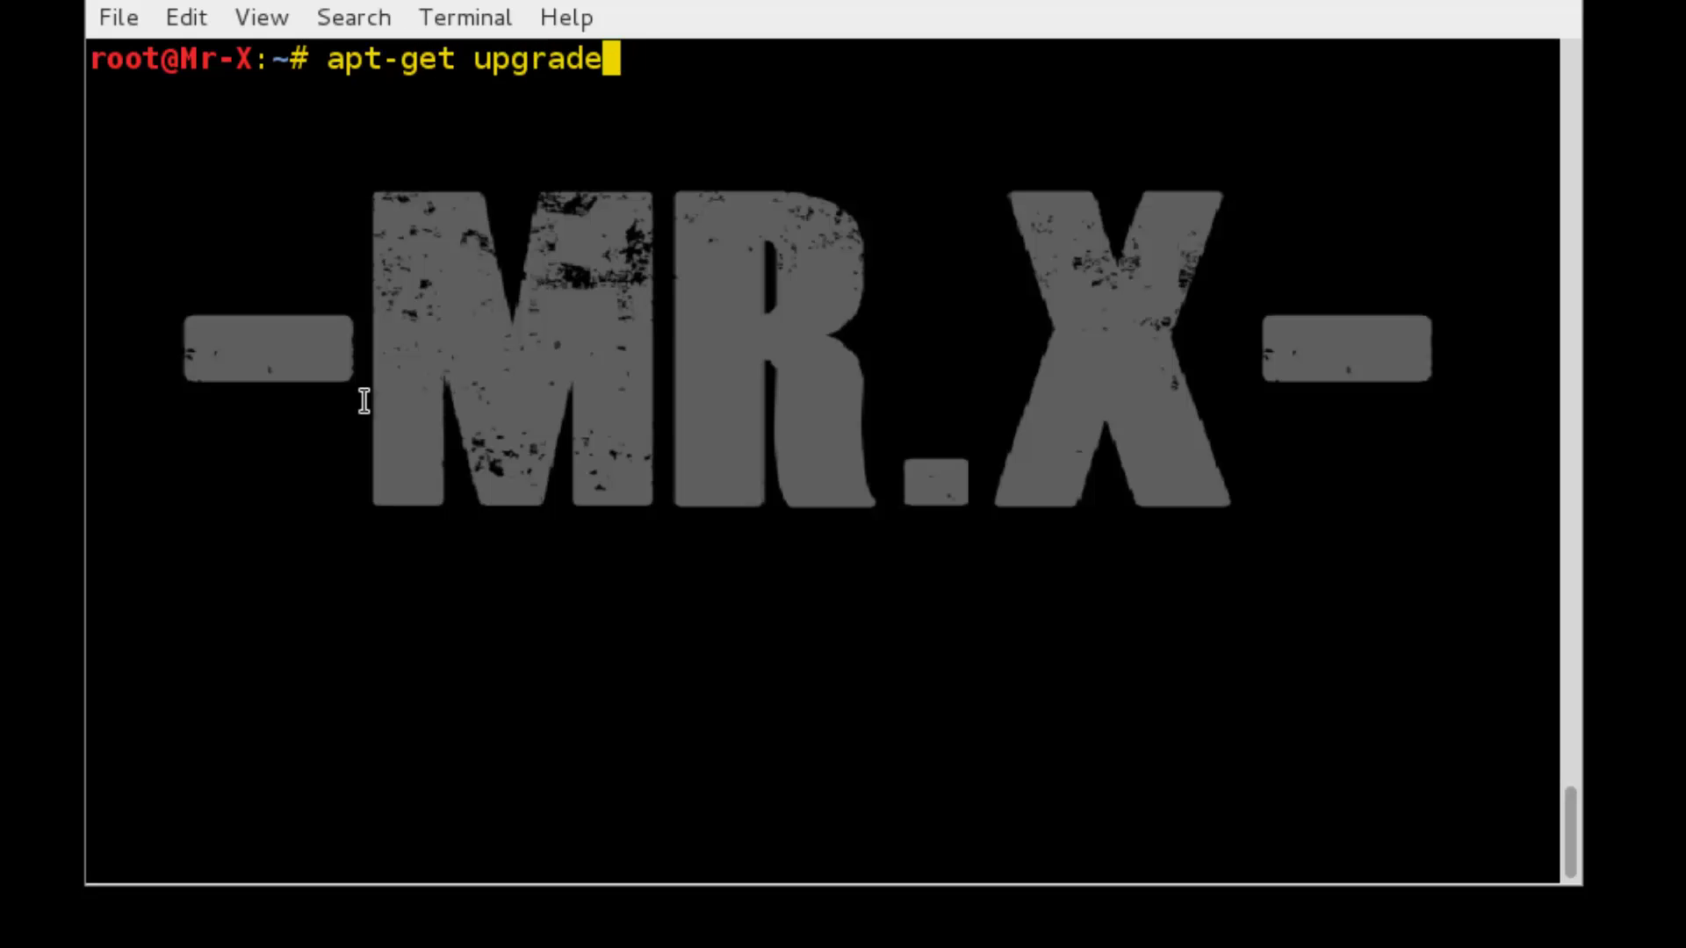
pyautogui.press('BackSpace')
pyautogui.press('BackSpace')
pyautogui.press('BackSpace')
pyautogui.press('BackSpace')
pyautogui.press('BackSpace')
pyautogui.press('BackSpace')
pyautogui.press('BackSpace')
pyautogui.press('BackSpace')
pyautogui.press('BackSpace')
pyautogui.press('BackSpace')
pyautogui.press('BackSpace')
pyautogui.press('BackSpace')
pyautogui.press('BackSpace')
pyautogui.press('BackSpace')
pyautogui.press('BackSpace')
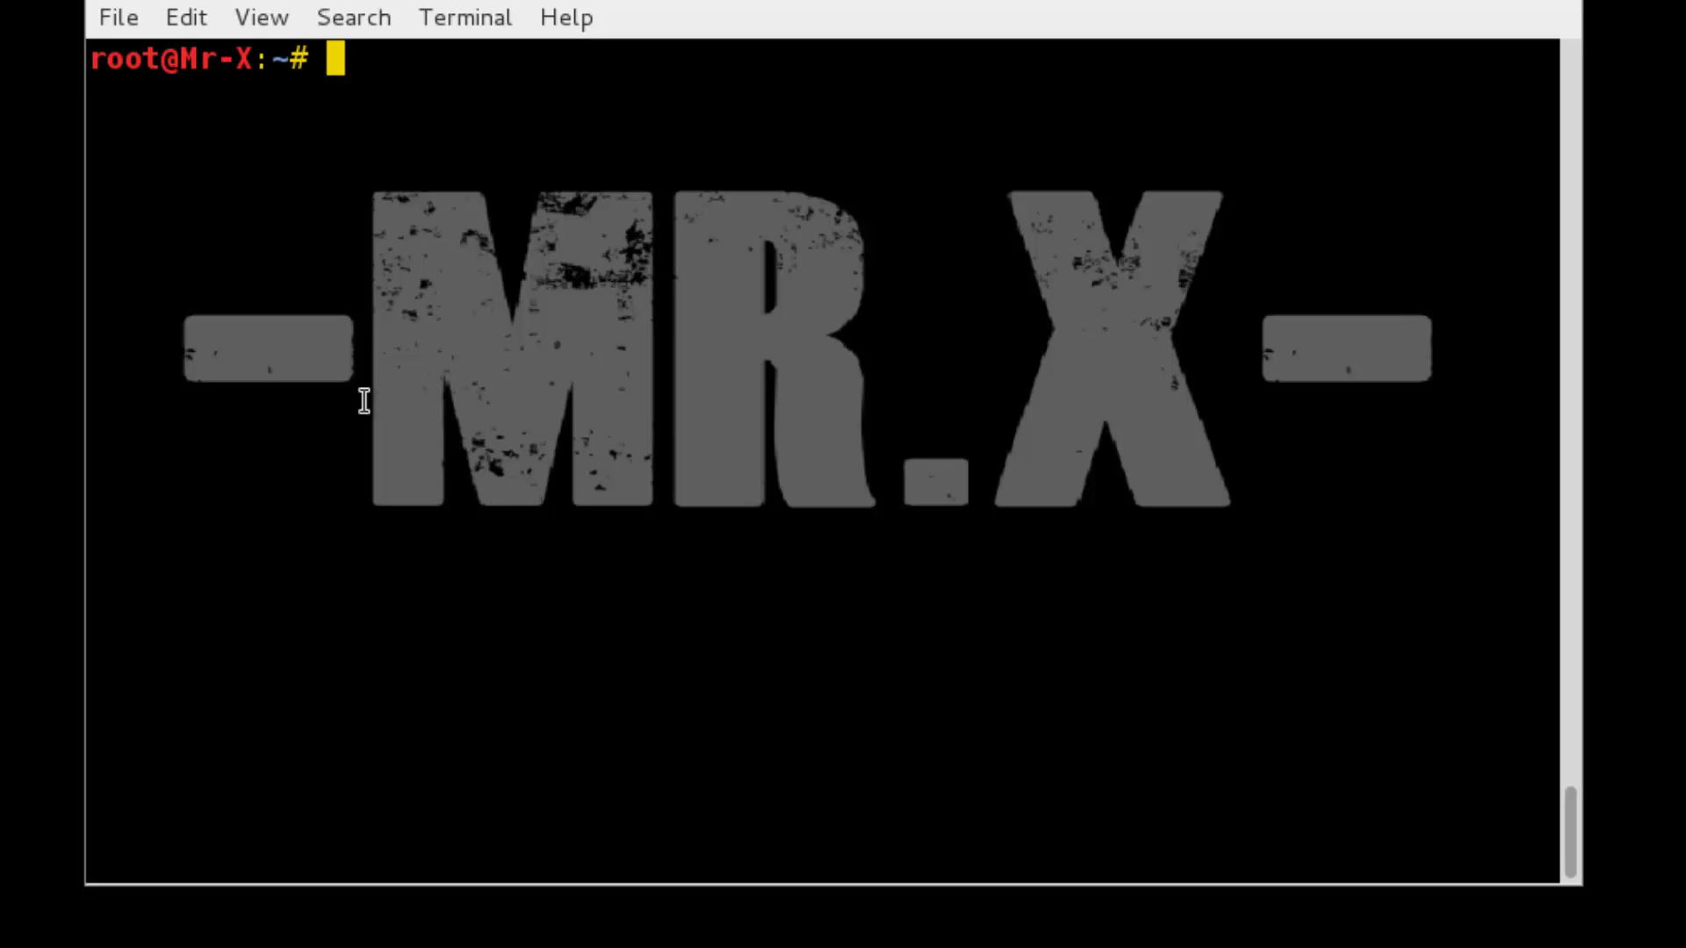
# - Install the torchat package with apt-get install torchat and accept the installation of its dependencies
pyautogui.write('apt-get ins')
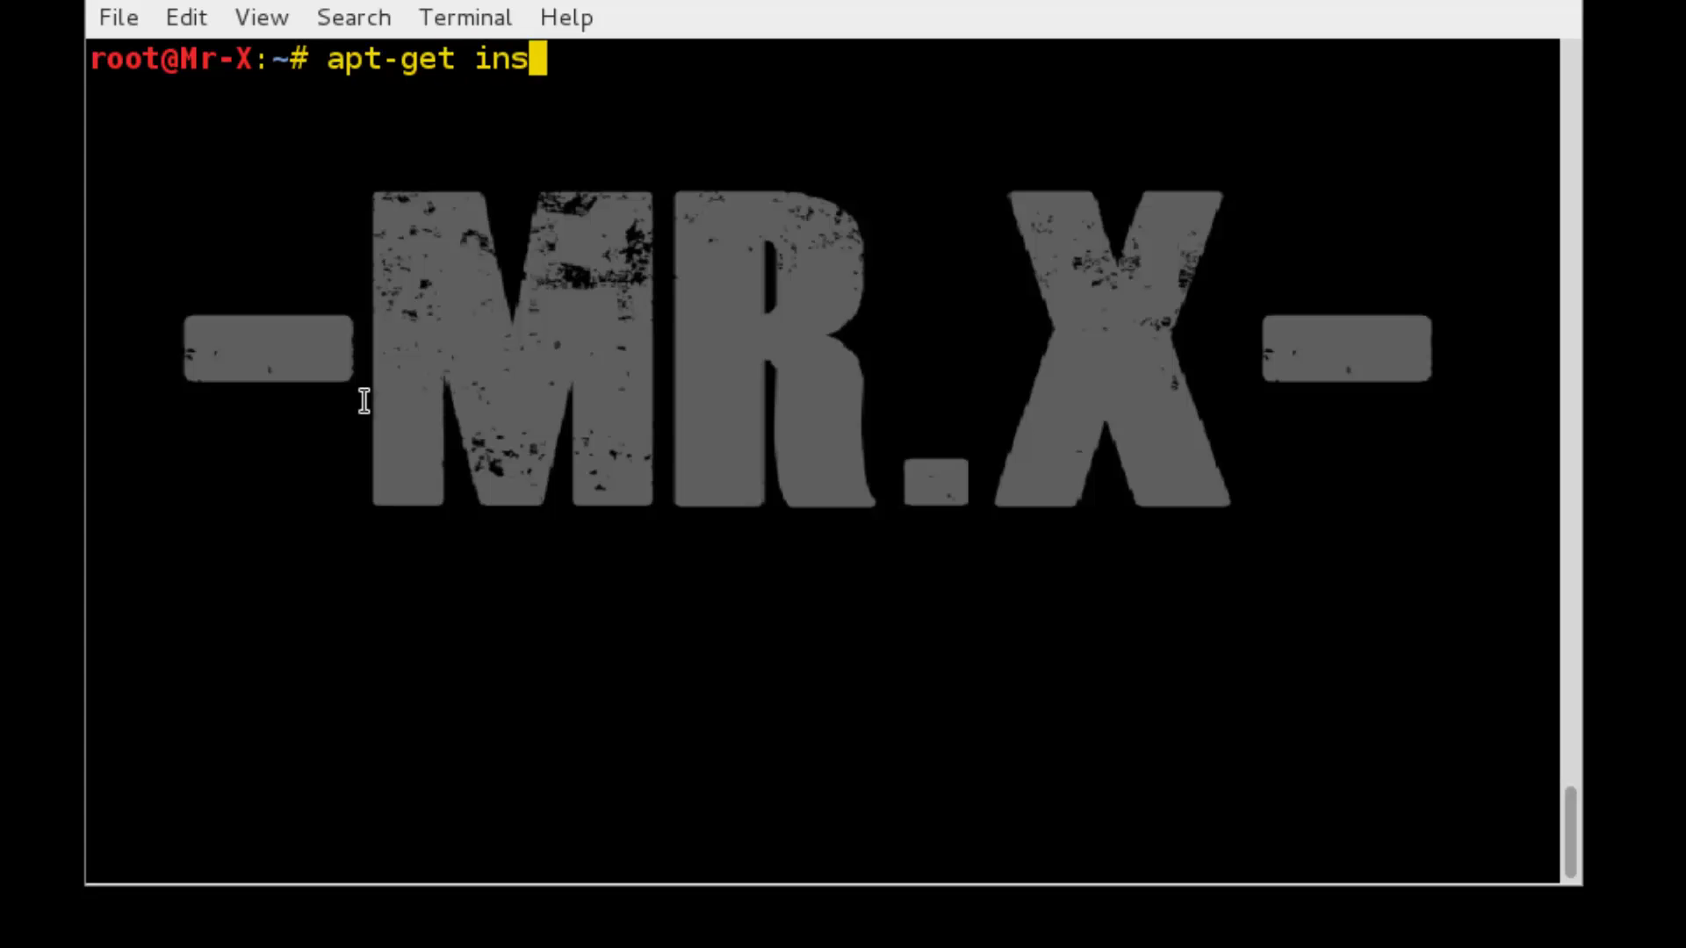
pyautogui.write('tall torchat')
pyautogui.press('Return')
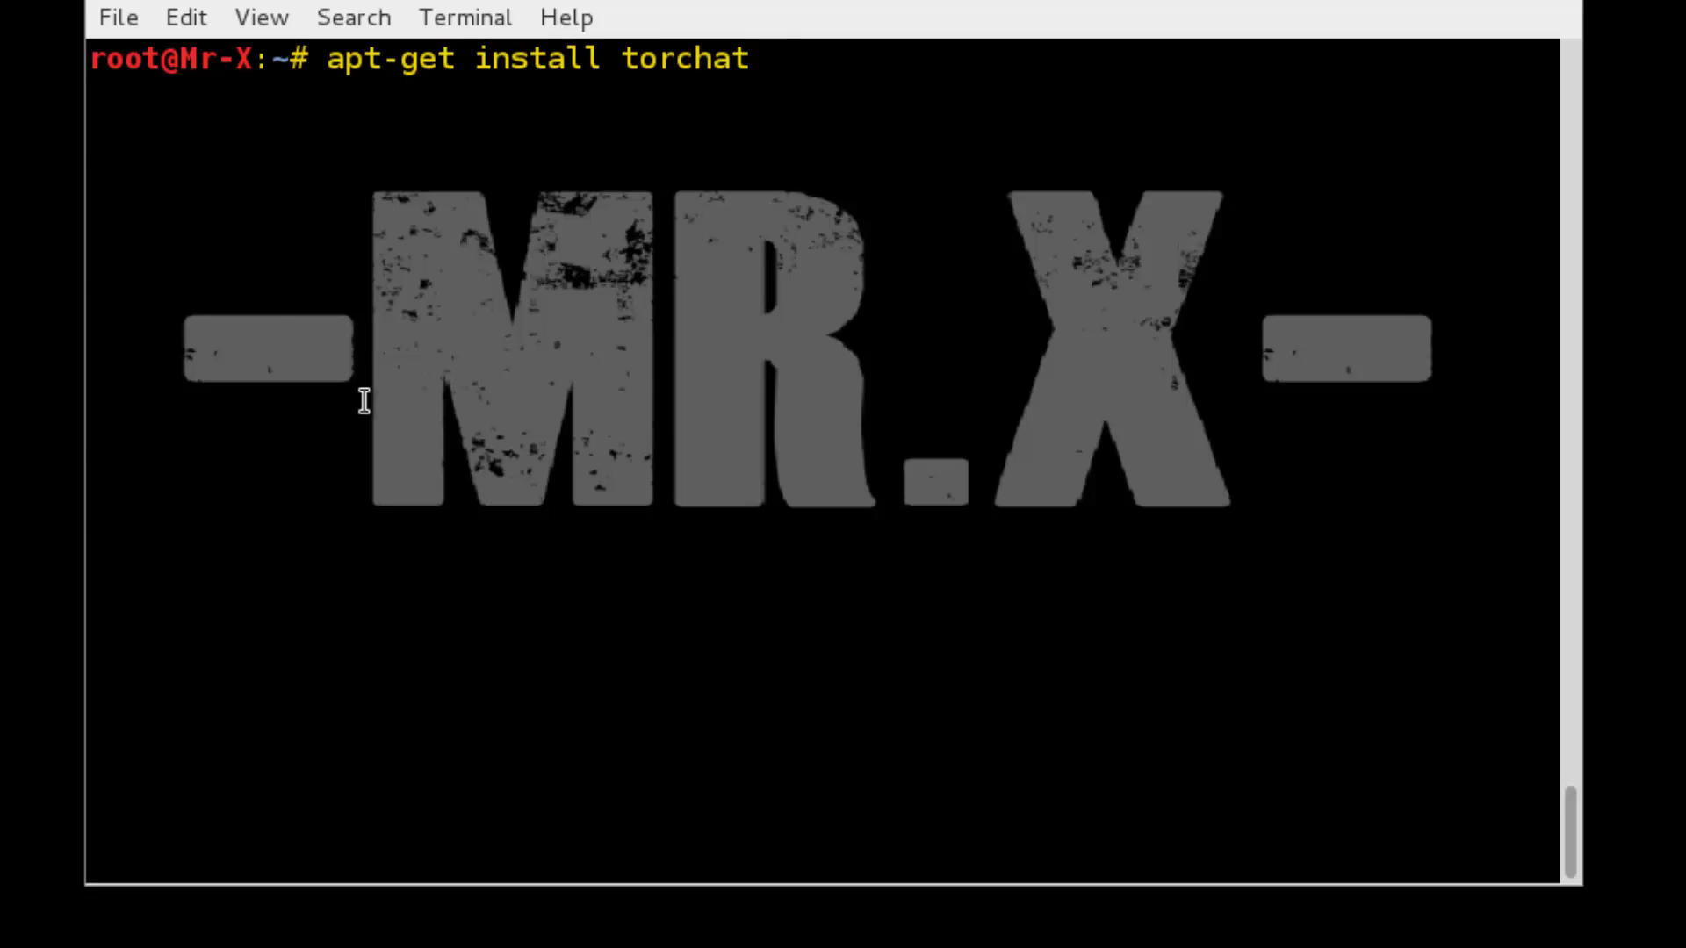
pyautogui.write('y')
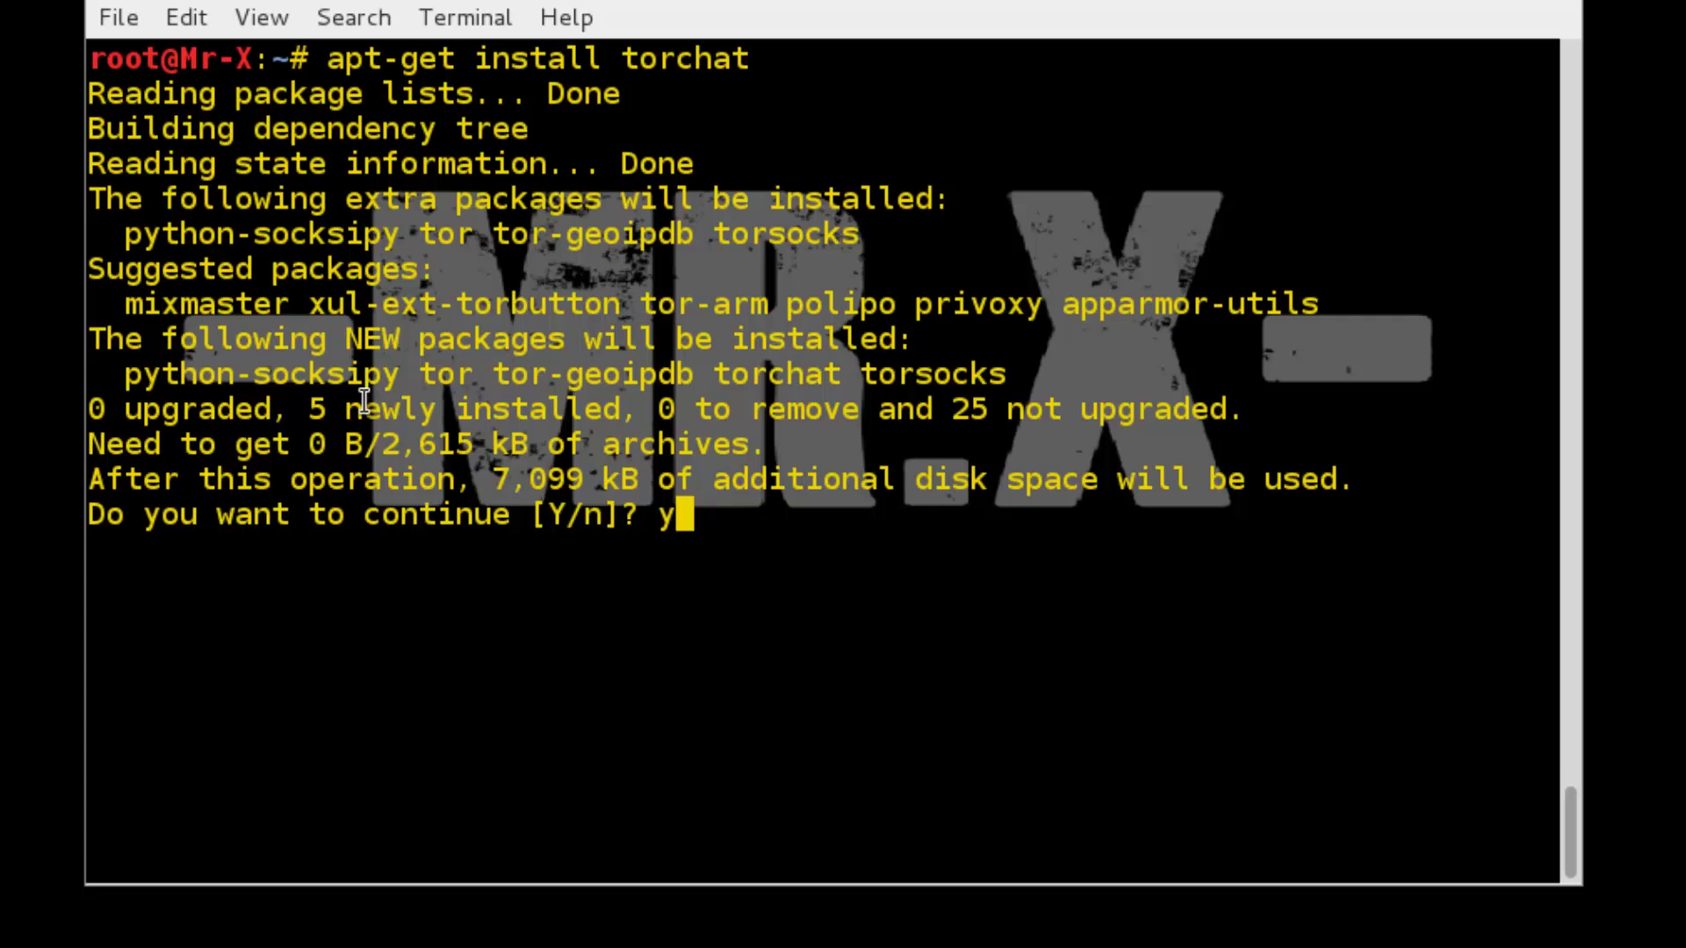
pyautogui.press('Return')
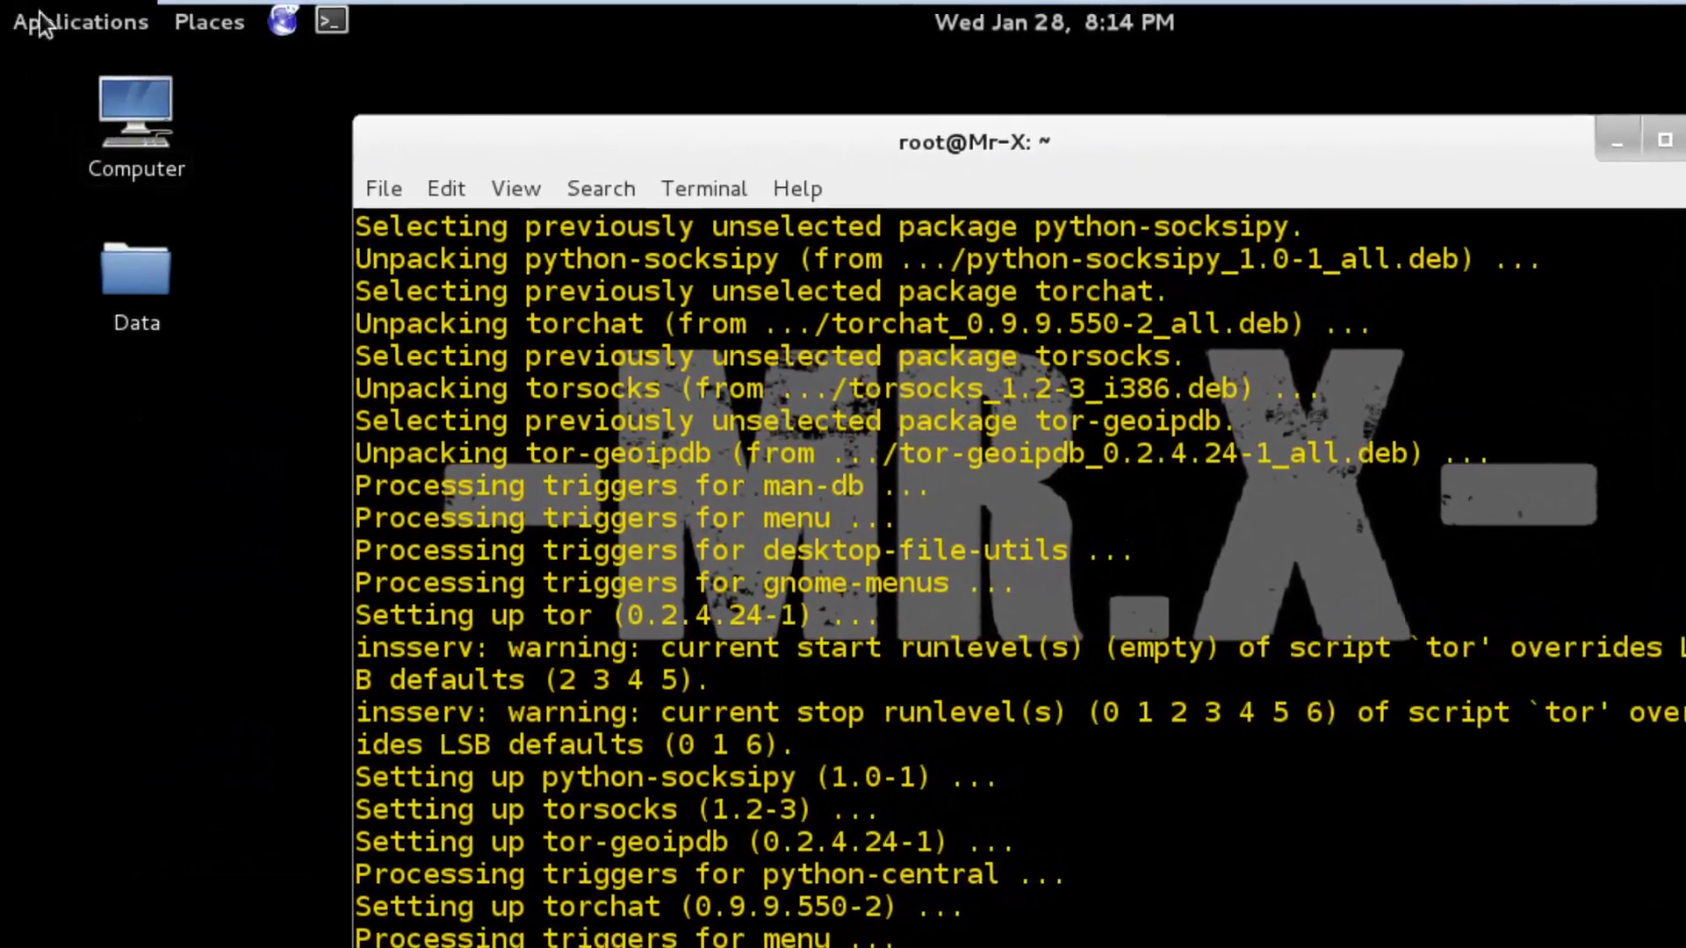
# - Launch the newly installed TorChat from the Internet applications
pyautogui.click(31, 19)
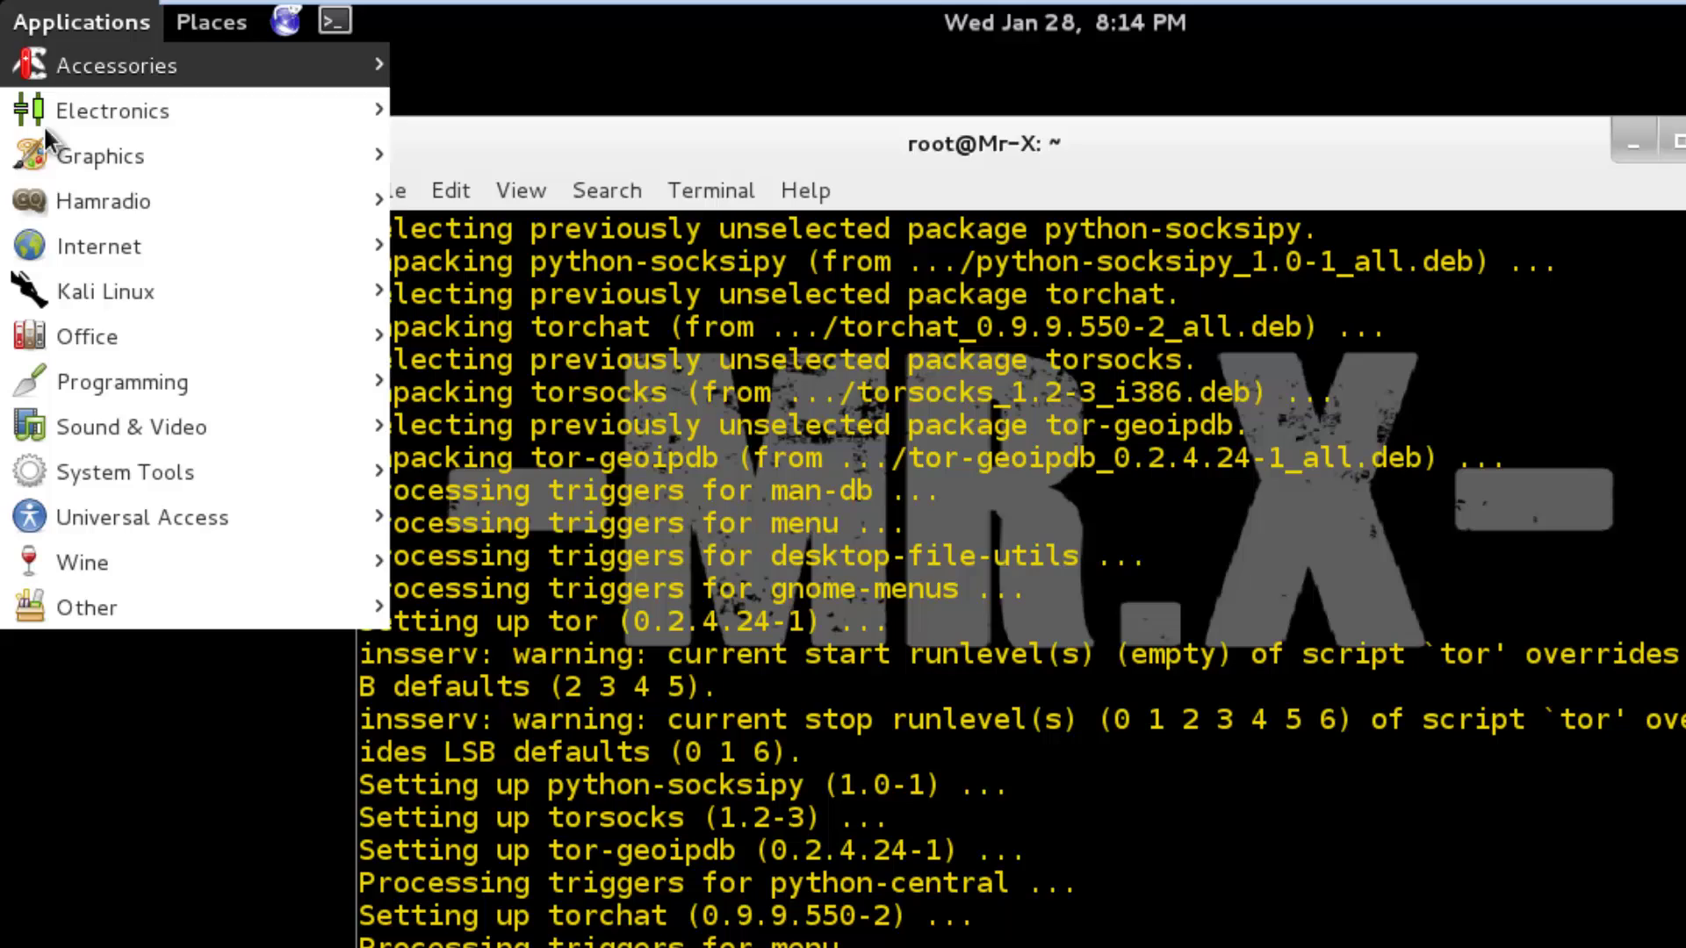
pyautogui.moveTo(60, 227)
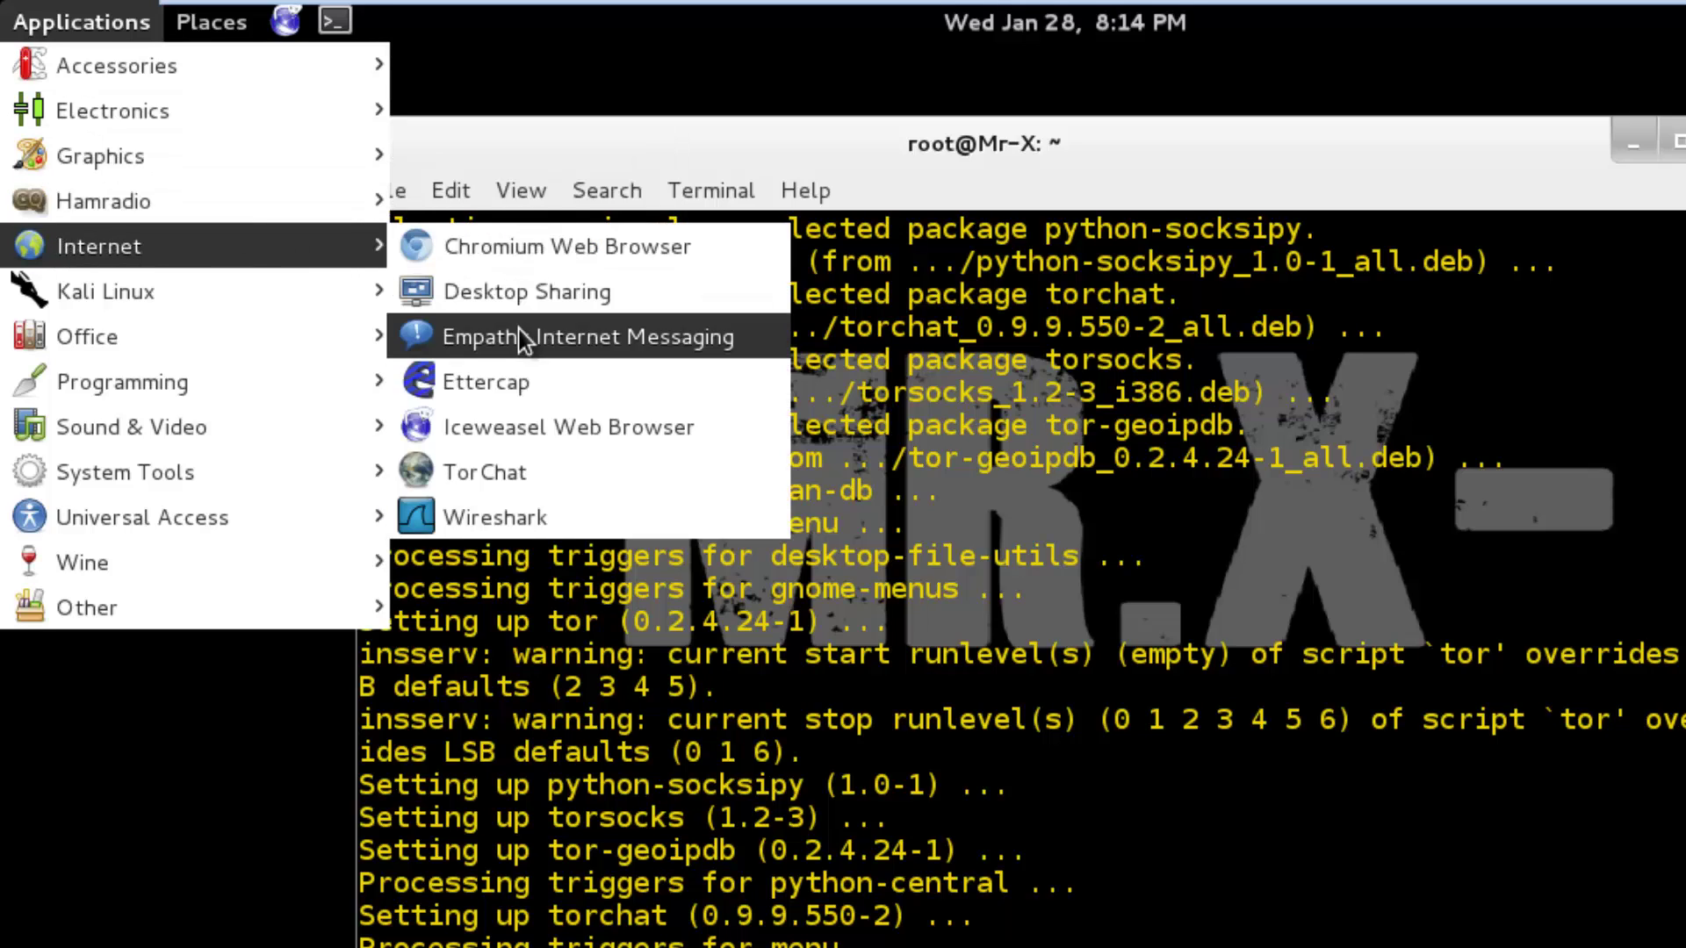
pyautogui.click(488, 476)
# - Examine the TorChat ID and display name of the listed contact in its edit dialog, leaving both unchanged
pyautogui.click(144, 279)
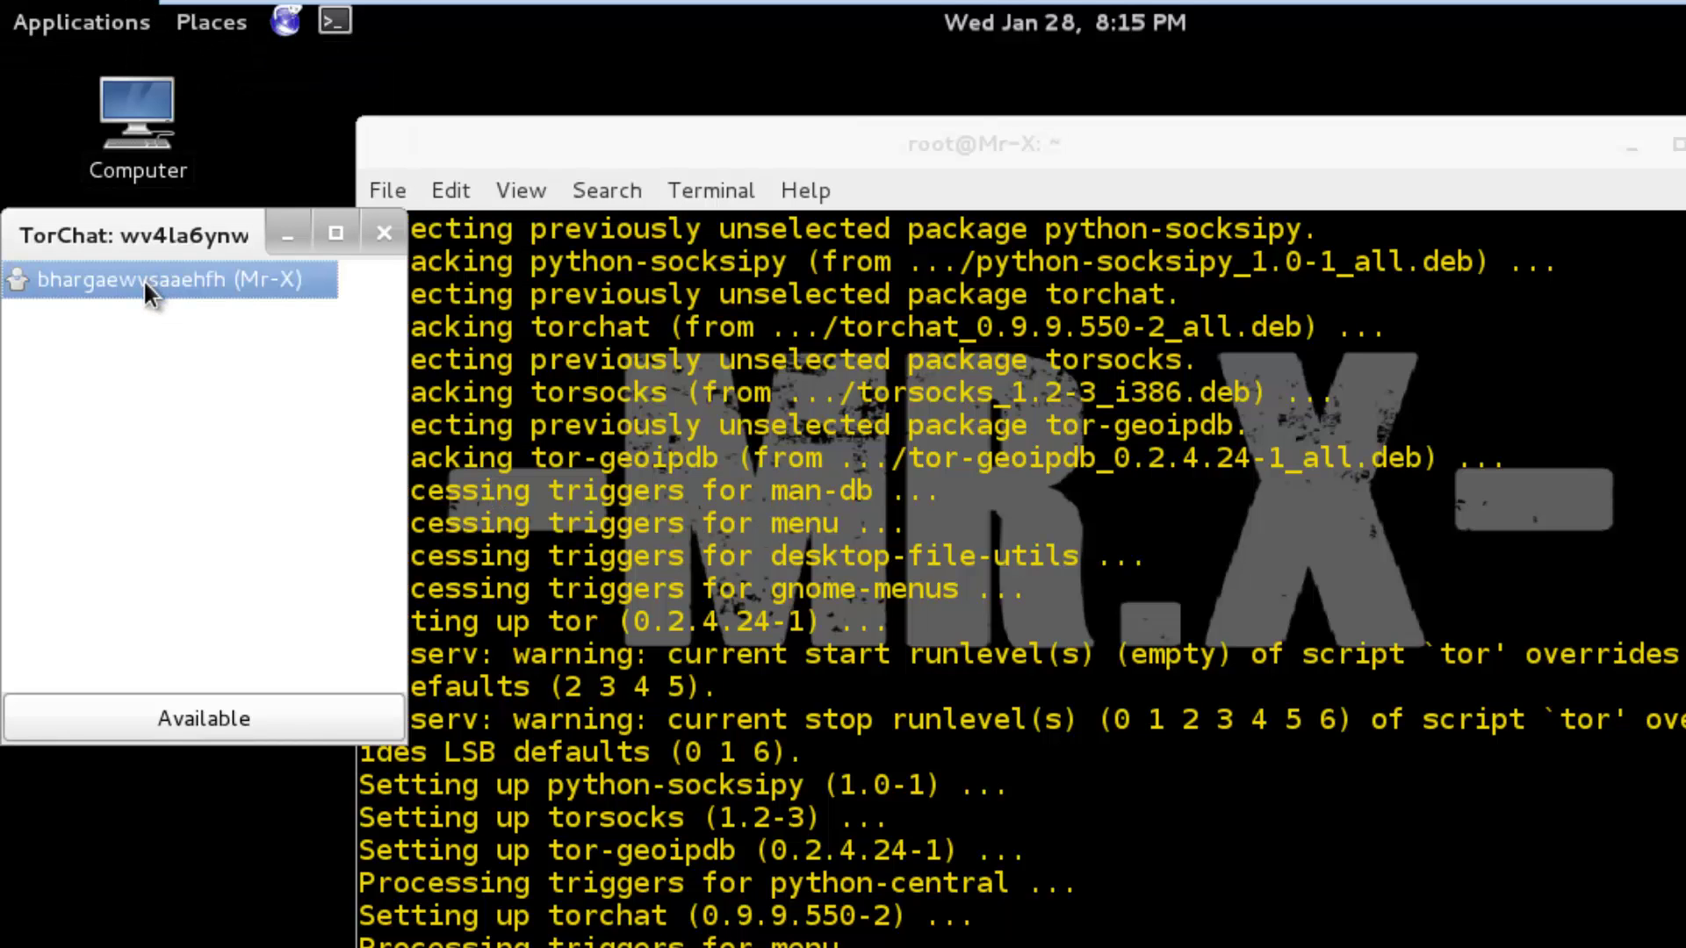
pyautogui.rightClick(144, 281)
pyautogui.click(197, 530)
pyautogui.moveTo(373, 498); pyautogui.dragTo(137, 497)
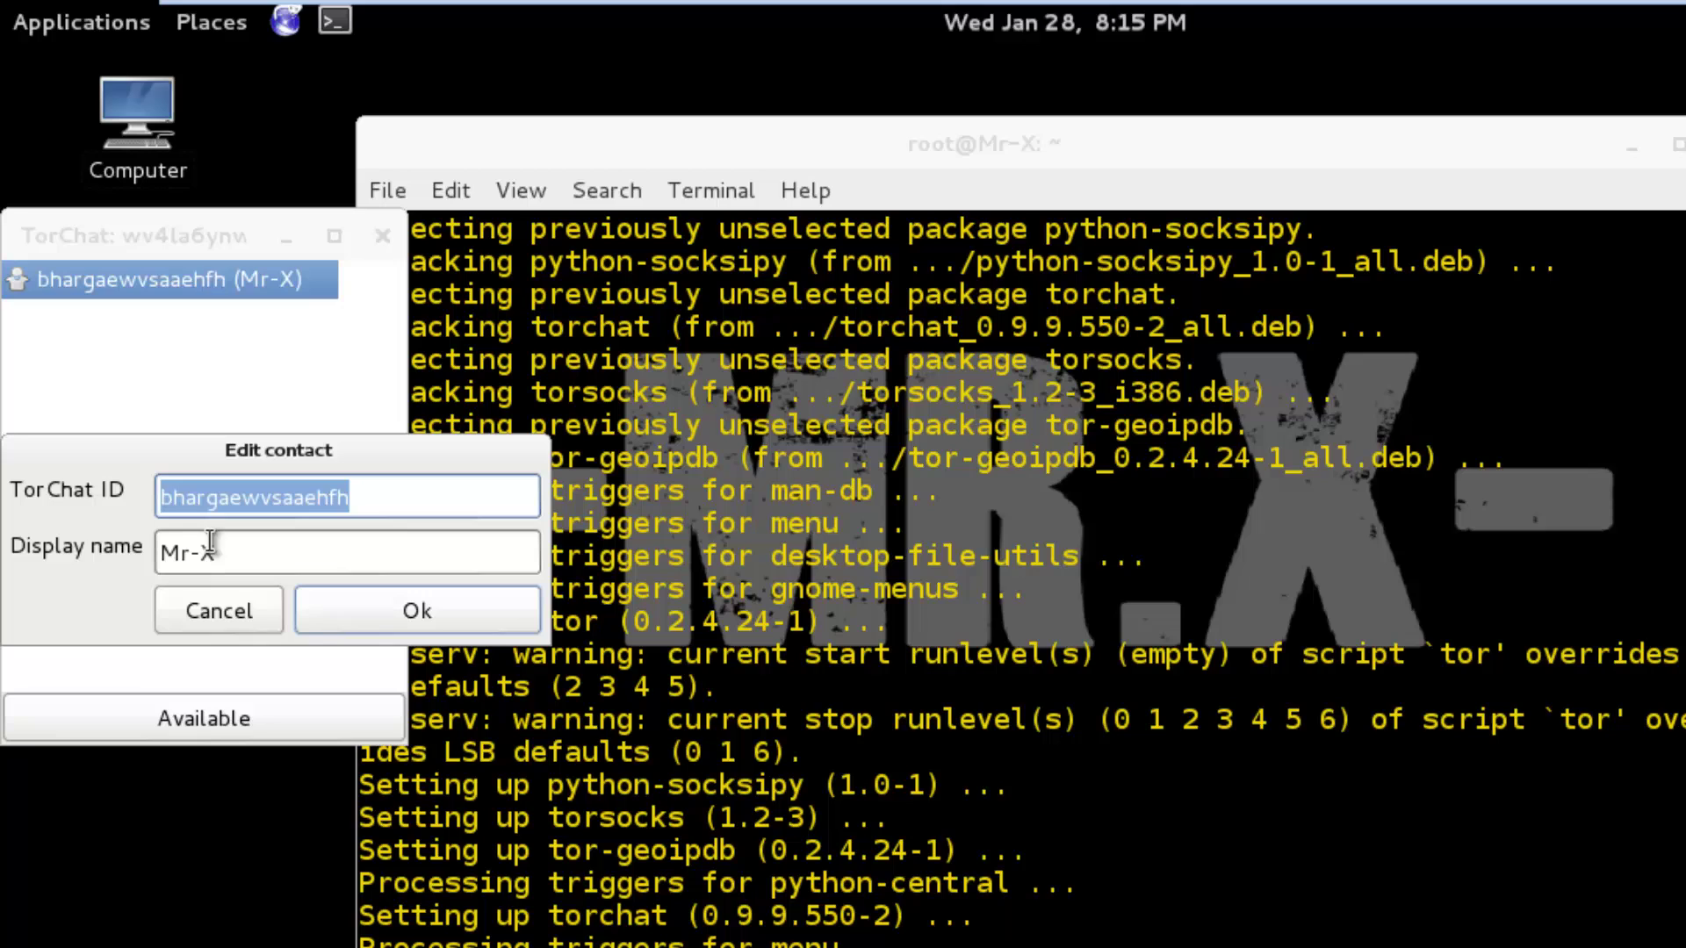
pyautogui.moveTo(245, 555); pyautogui.dragTo(118, 557)
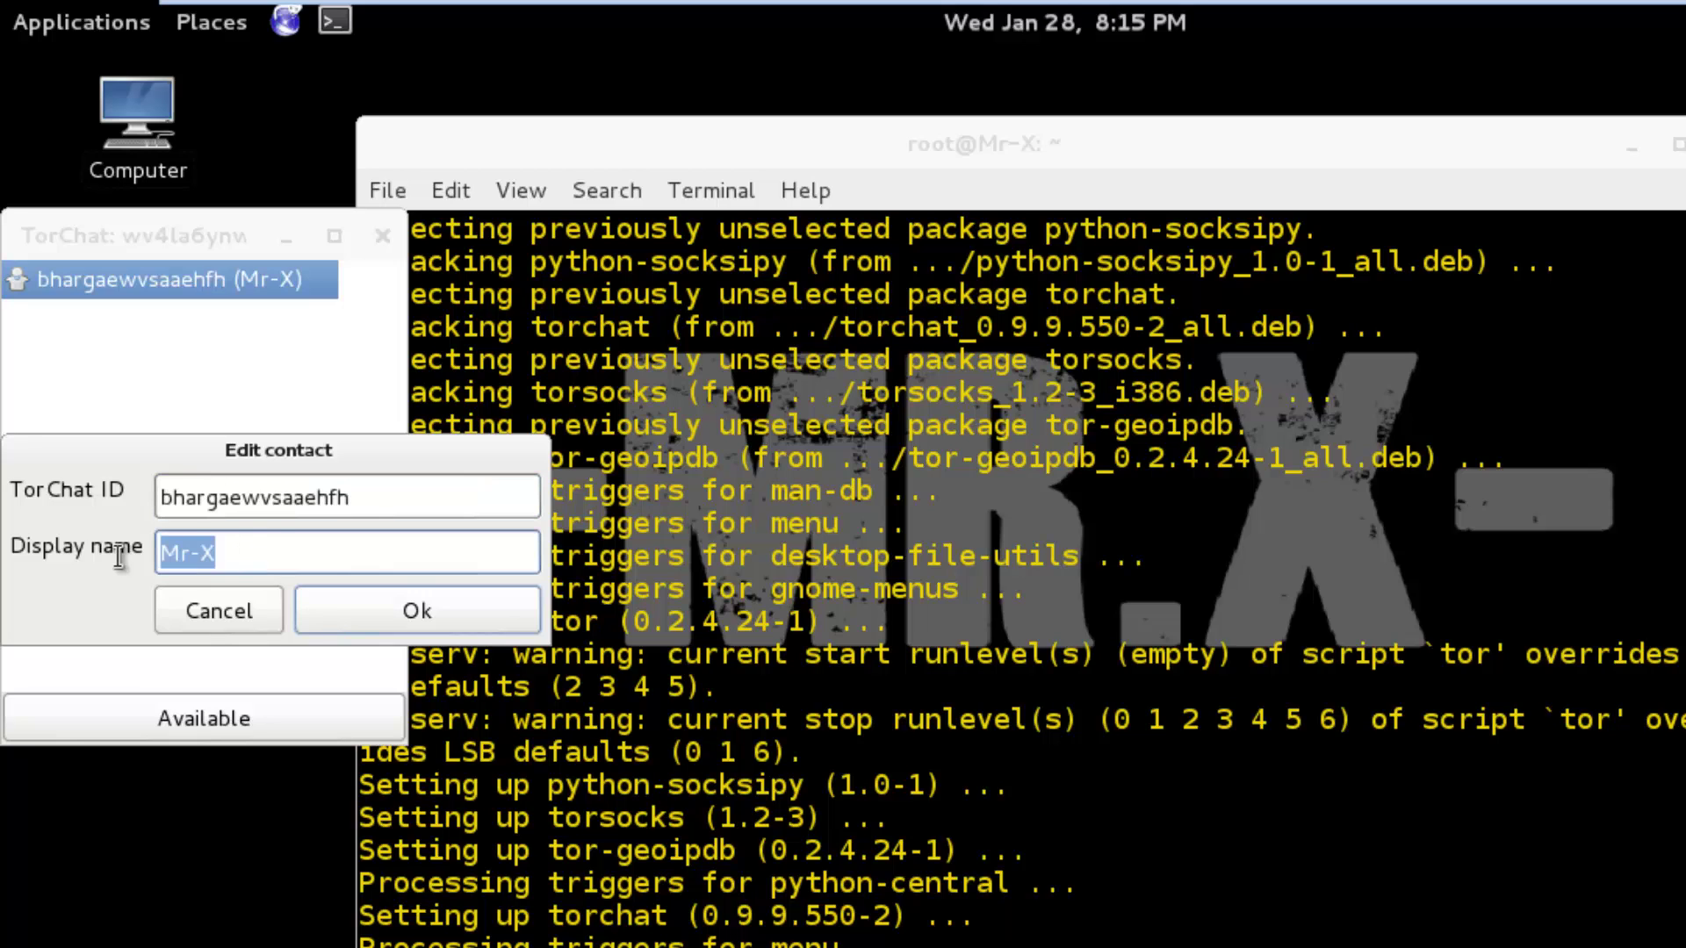
pyautogui.press('Escape')
# - View the TorChat configuration dialog and dismiss it without changing any settings
pyautogui.rightClick(87, 286)
pyautogui.click(166, 769)
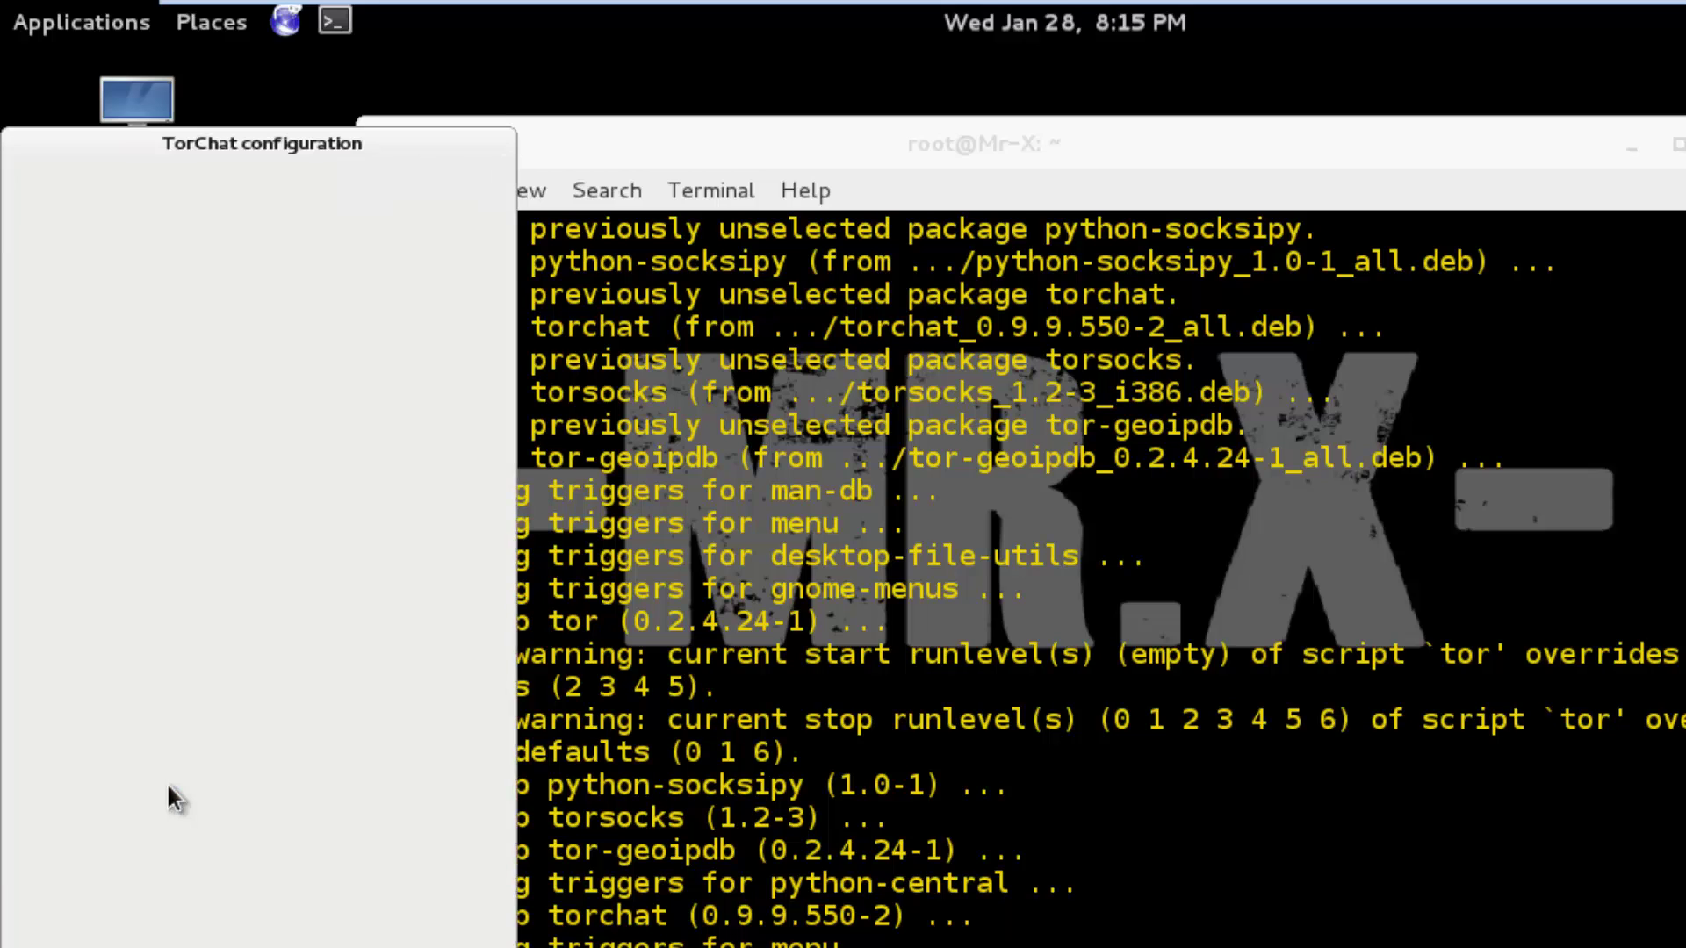
pyautogui.press('Escape')
# - Examine the TorChat ID, display name and introduction fields of the form for adding a new contact, leaving them unfilled
pyautogui.rightClick(155, 392)
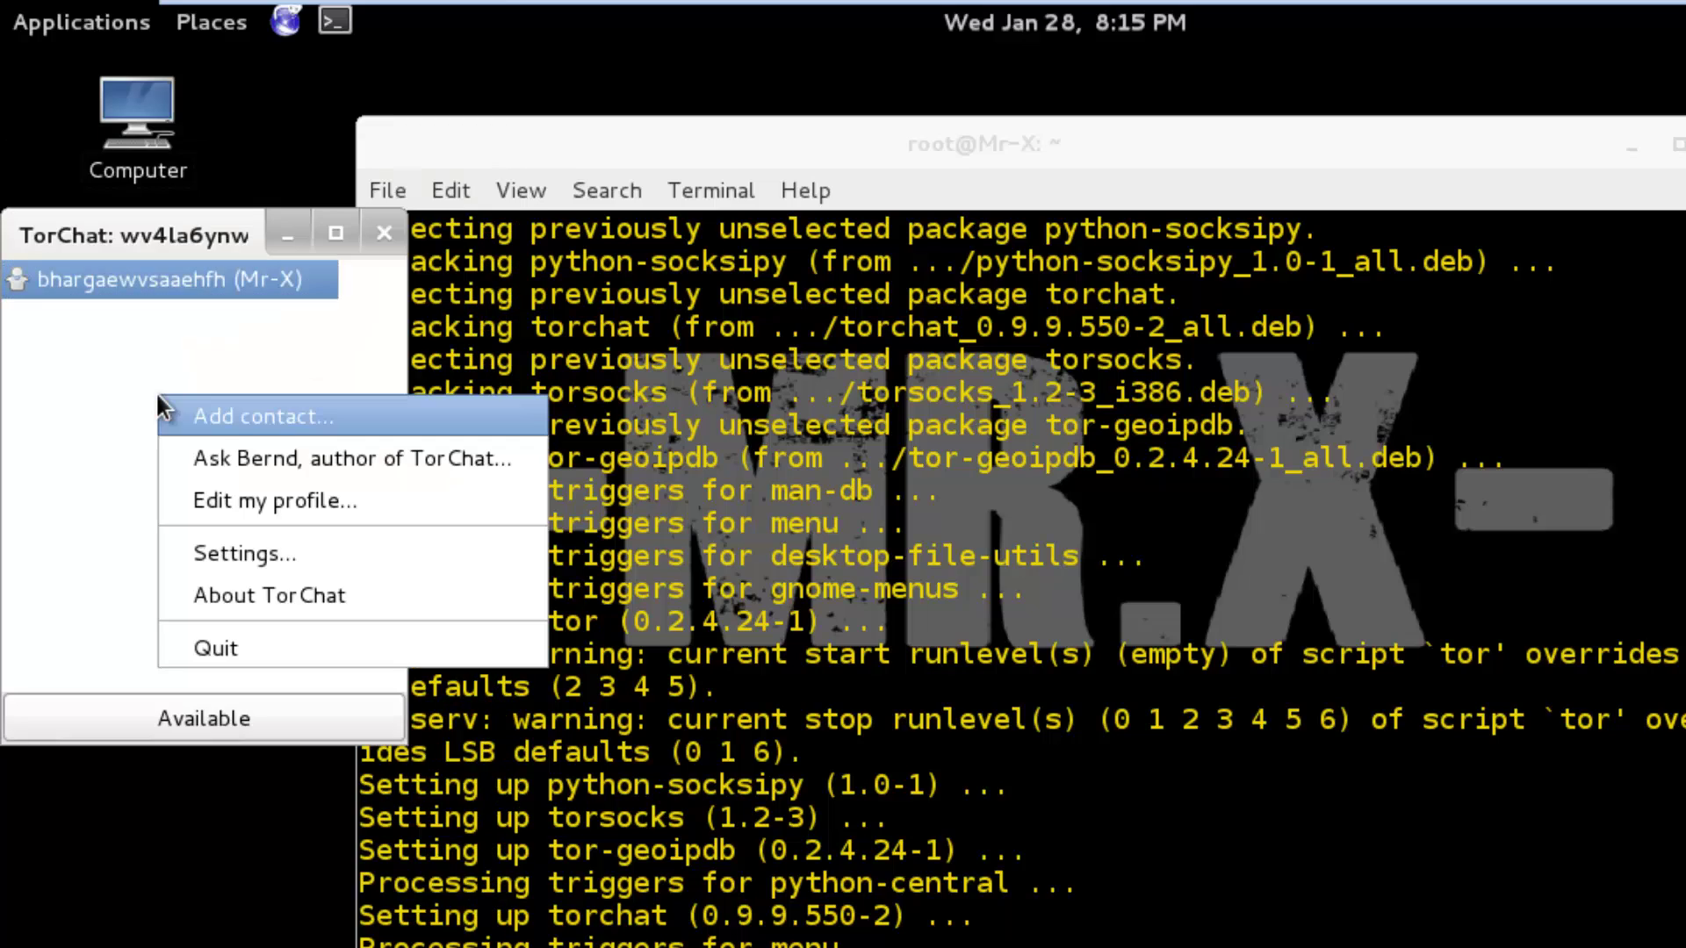
pyautogui.click(211, 418)
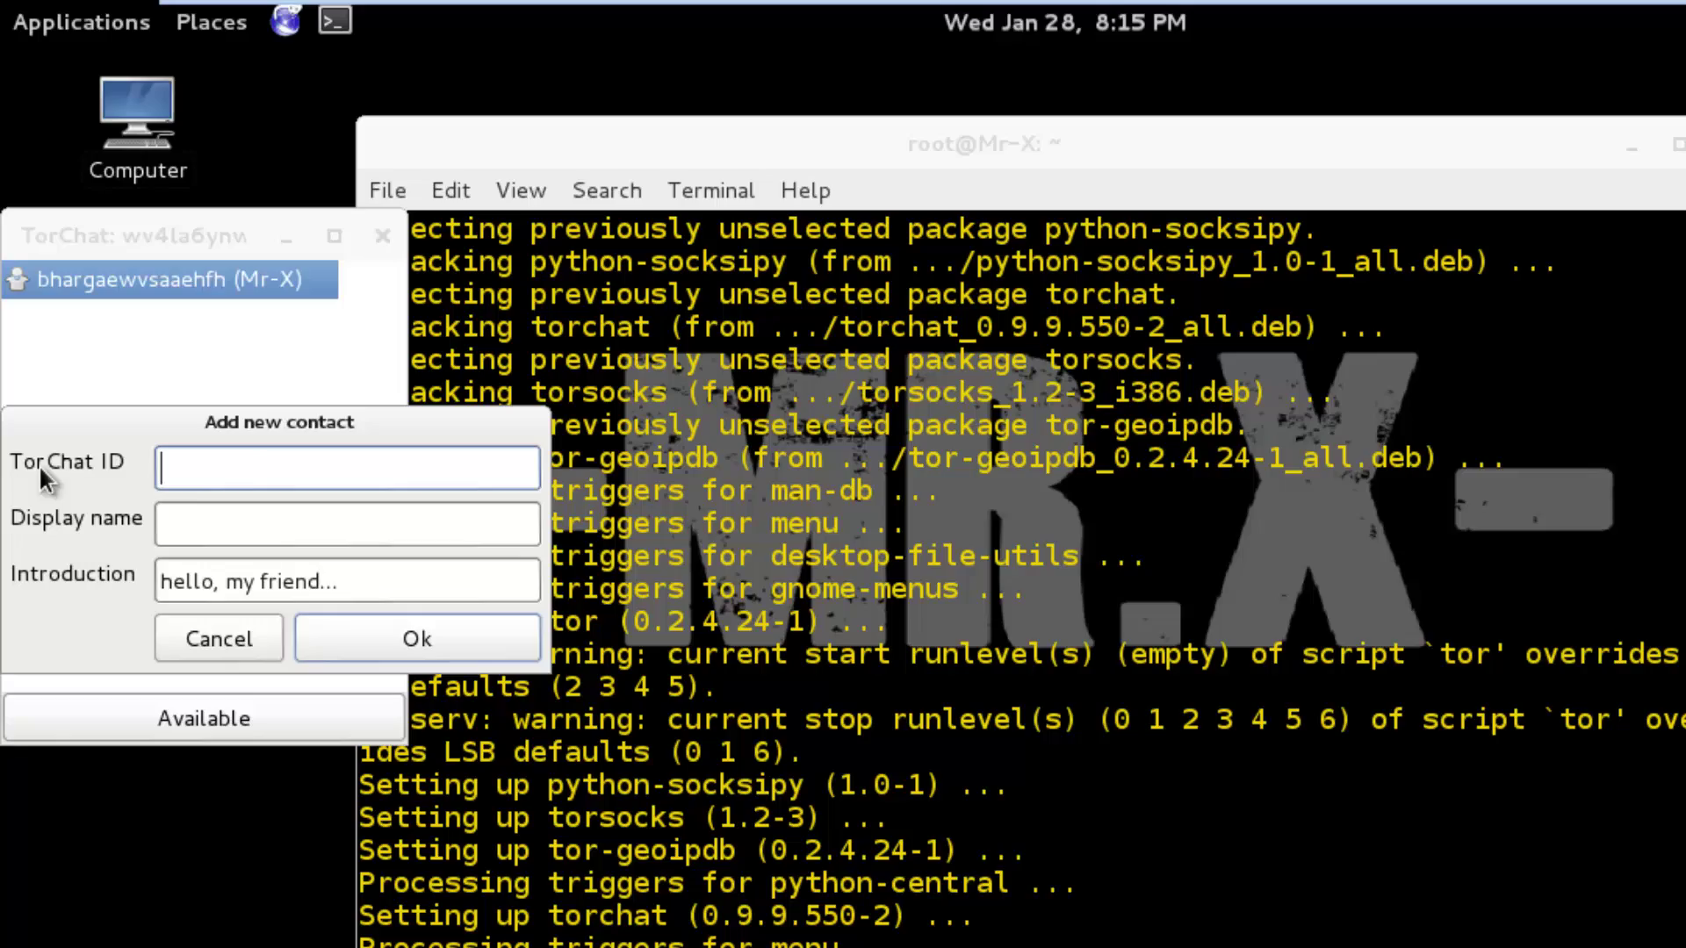
pyautogui.click(207, 522)
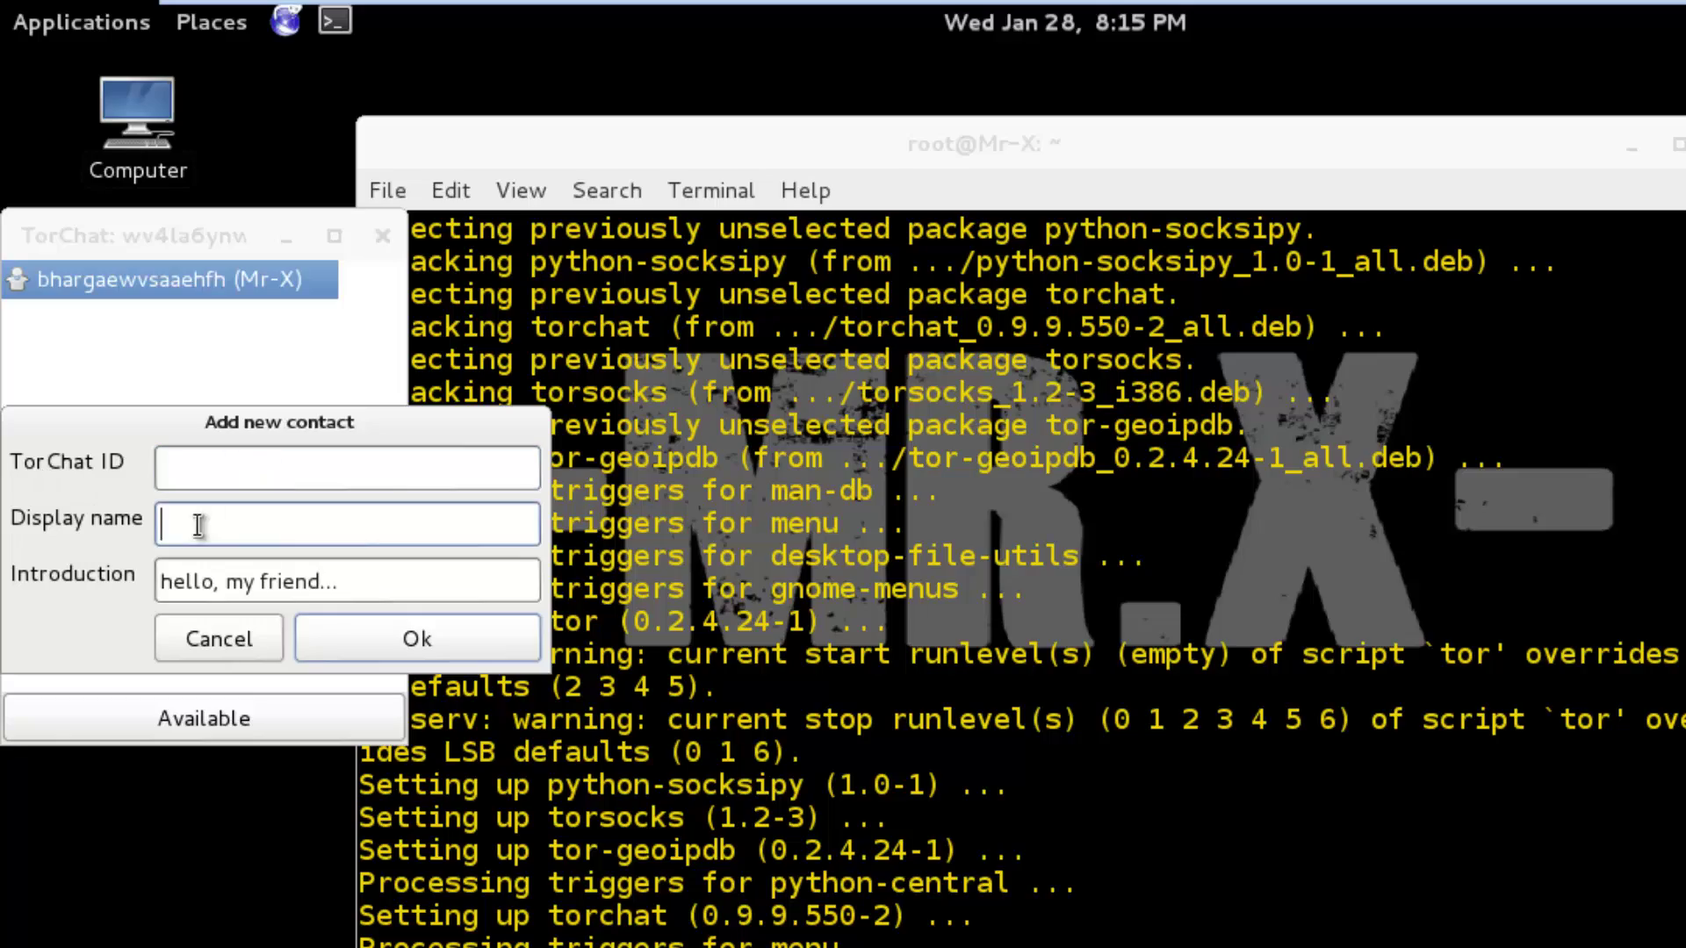
pyautogui.click(311, 639)
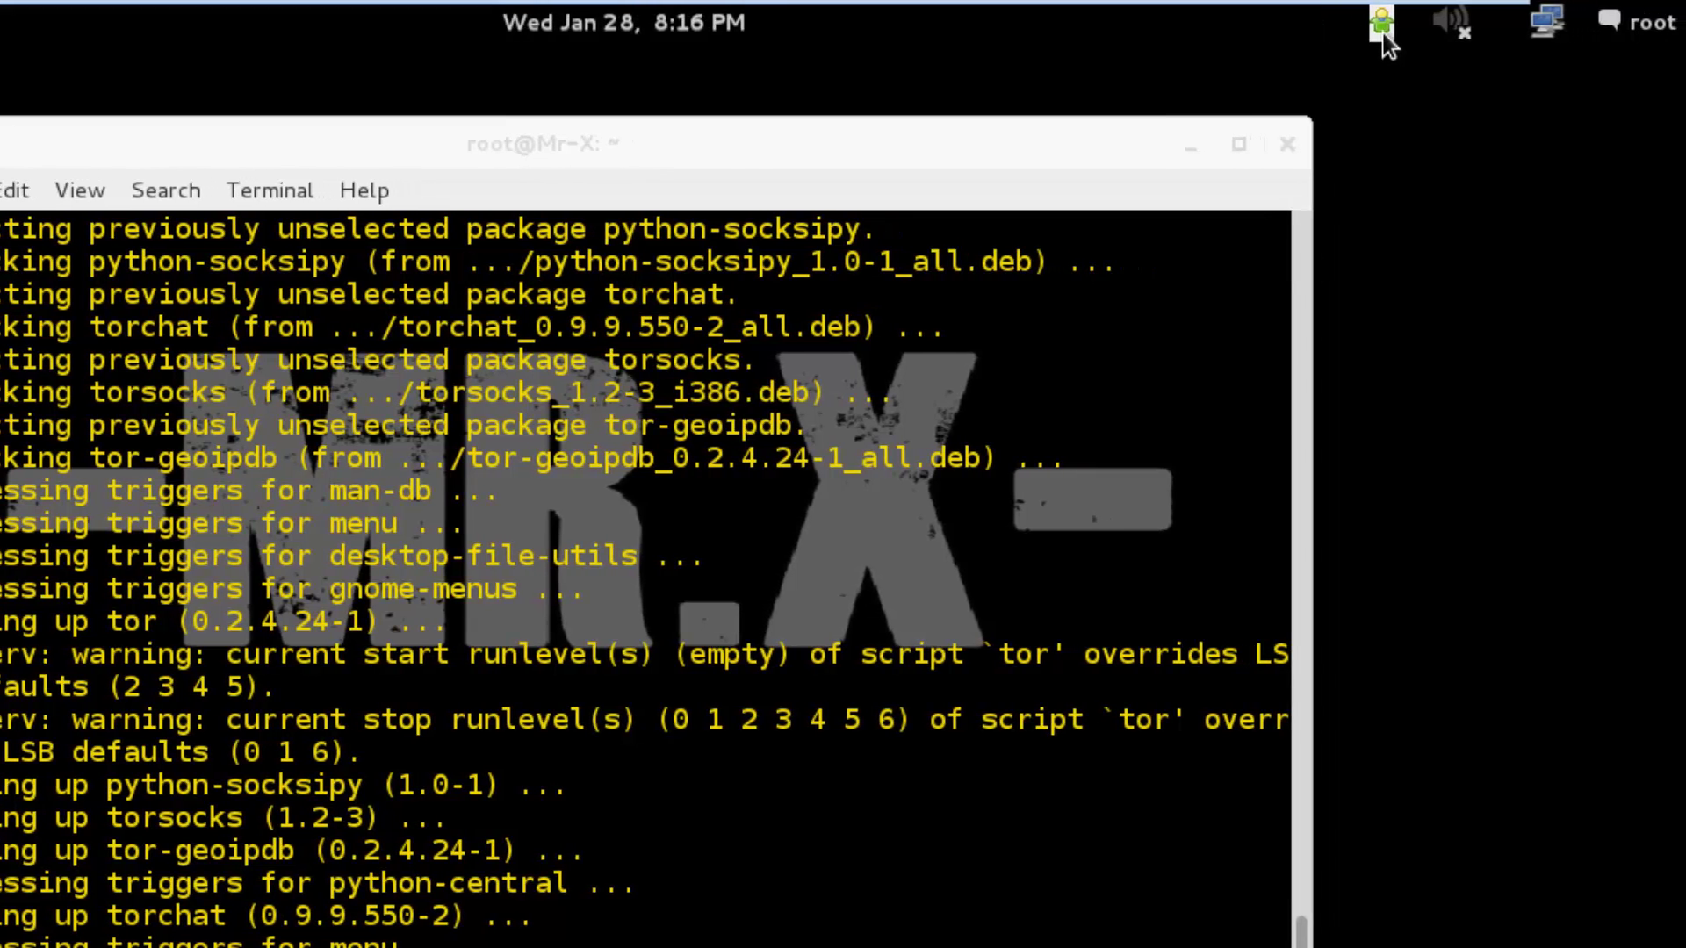
# - Set the TorChat status to Away and bring up the TorChat contact list window
pyautogui.rightClick(1383, 21)
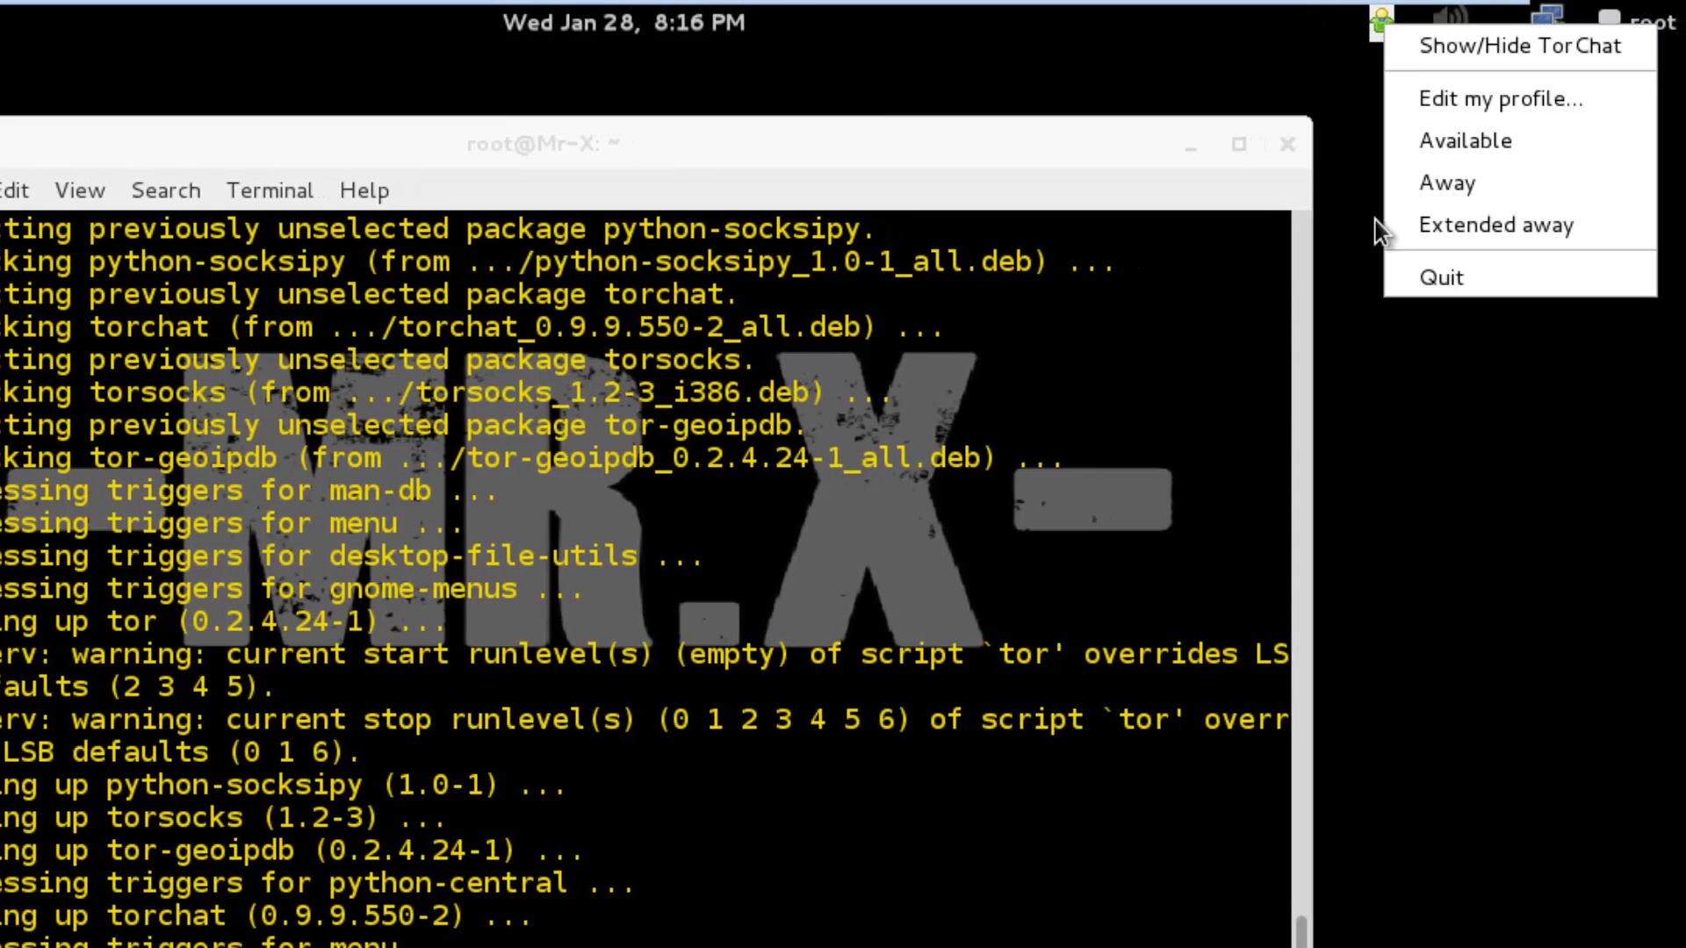
pyautogui.click(1423, 185)
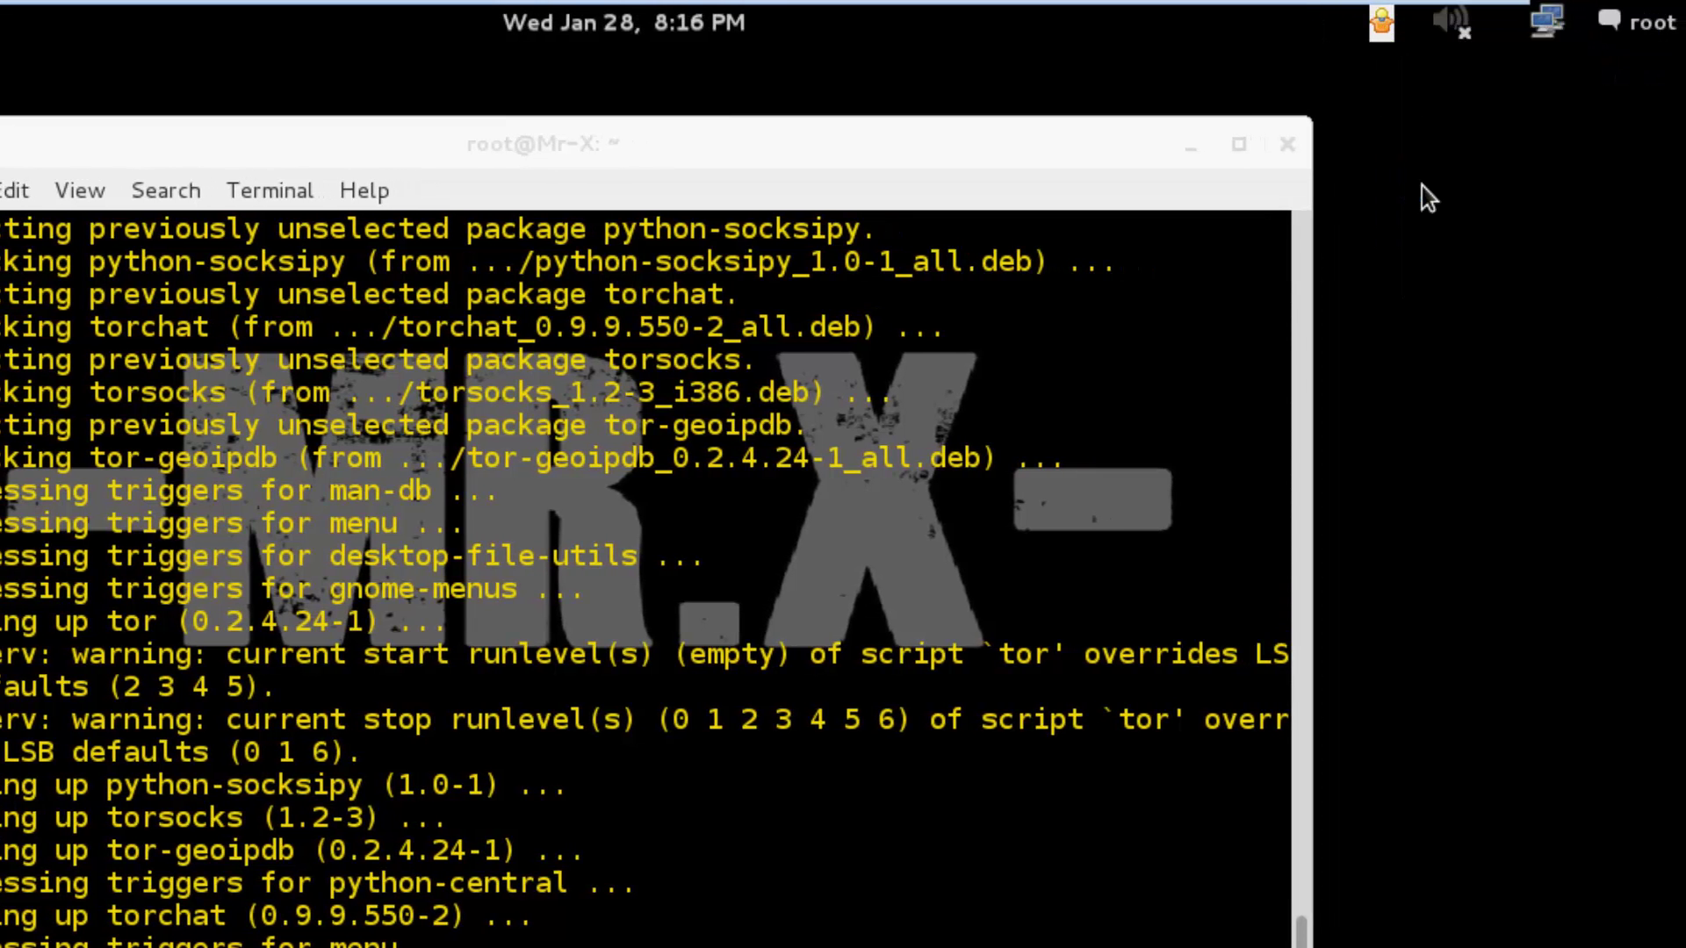
pyautogui.click(1384, 28)
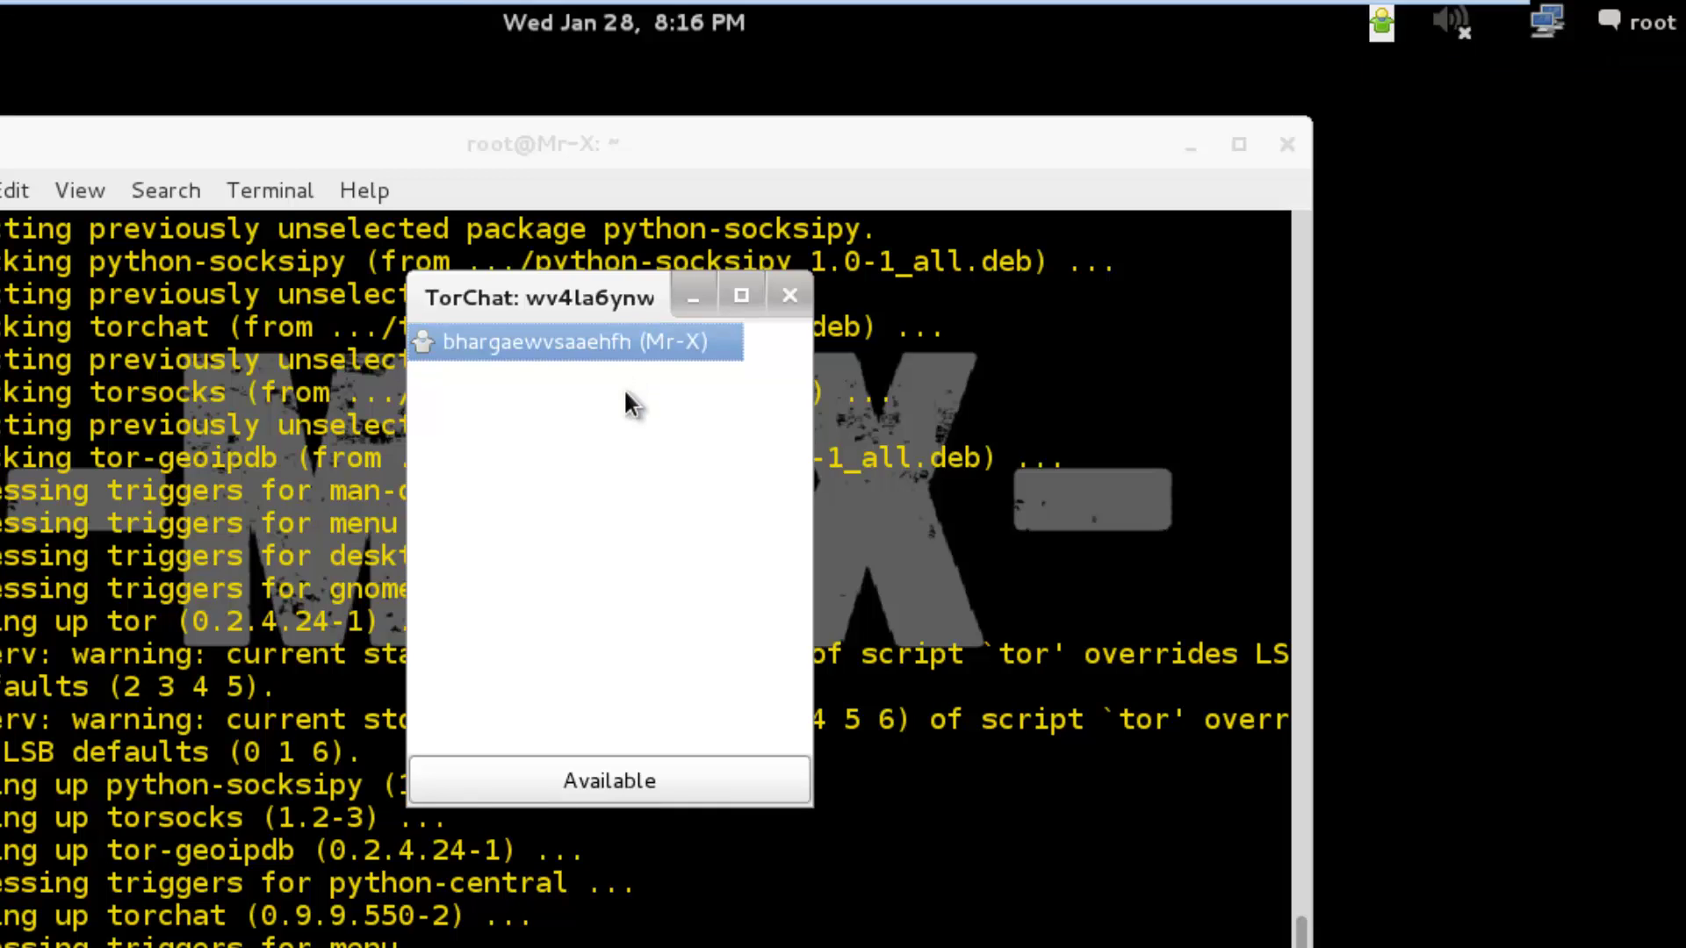